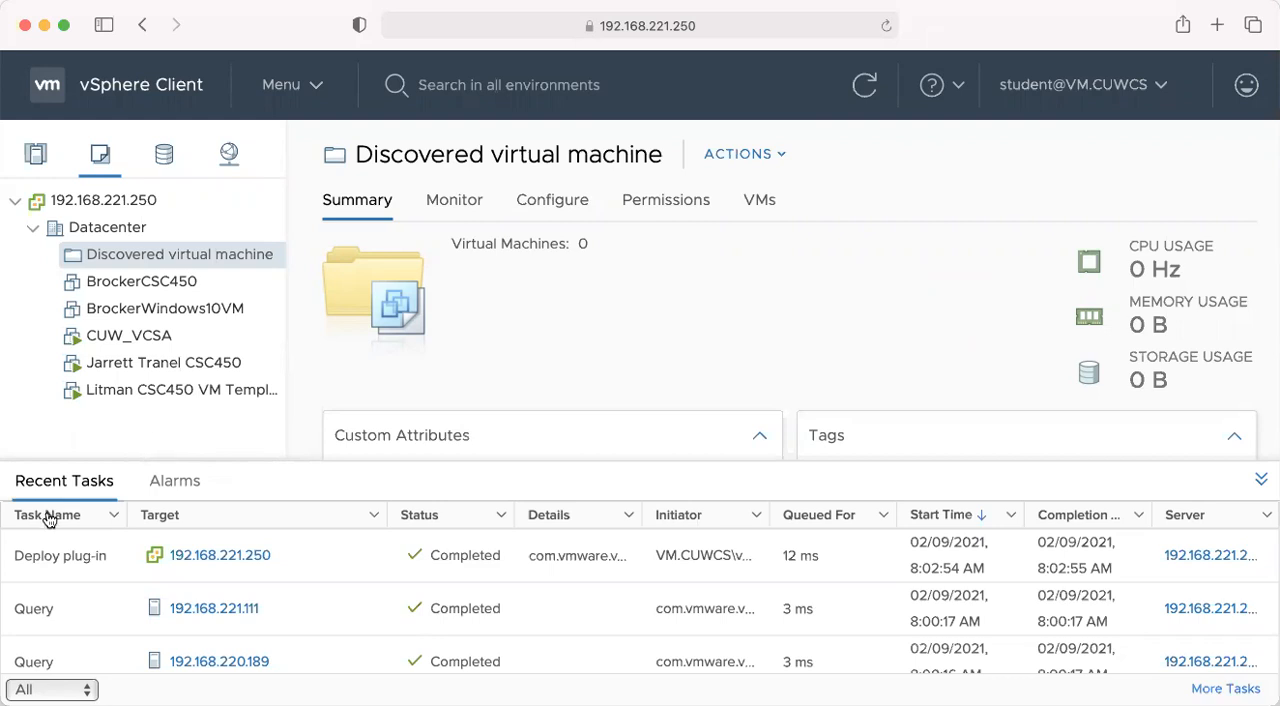
# - Collapse and re-expand the inventory tree under the vCenter server and Datacenter, and select the Discovered virtual machine folder
pyautogui.click(32, 229)
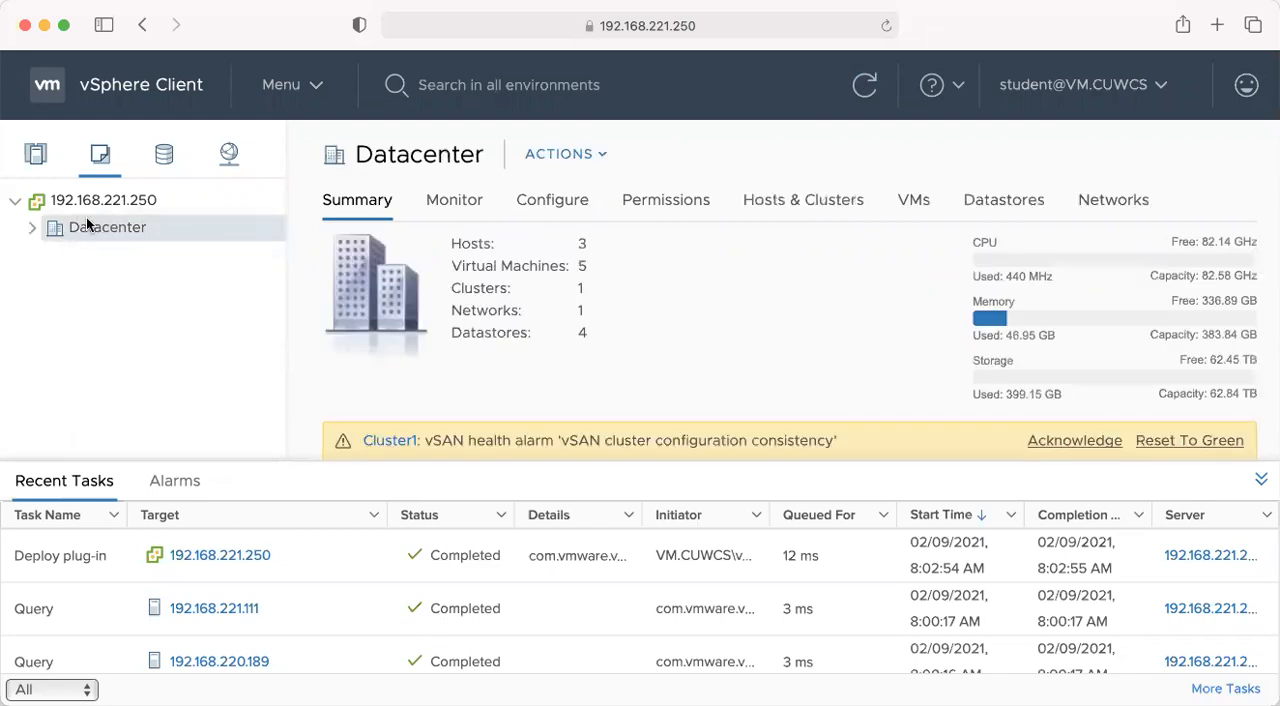
pyautogui.click(15, 201)
pyautogui.click(15, 203)
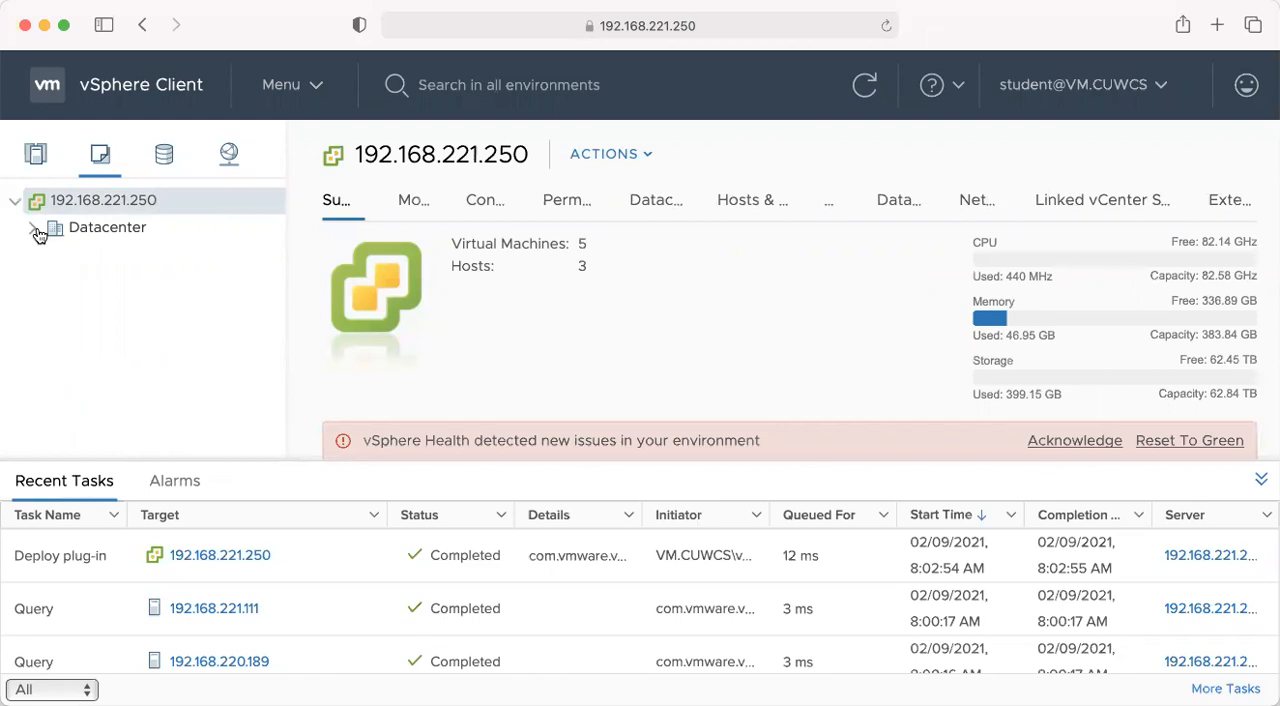
pyautogui.click(35, 232)
pyautogui.click(133, 256)
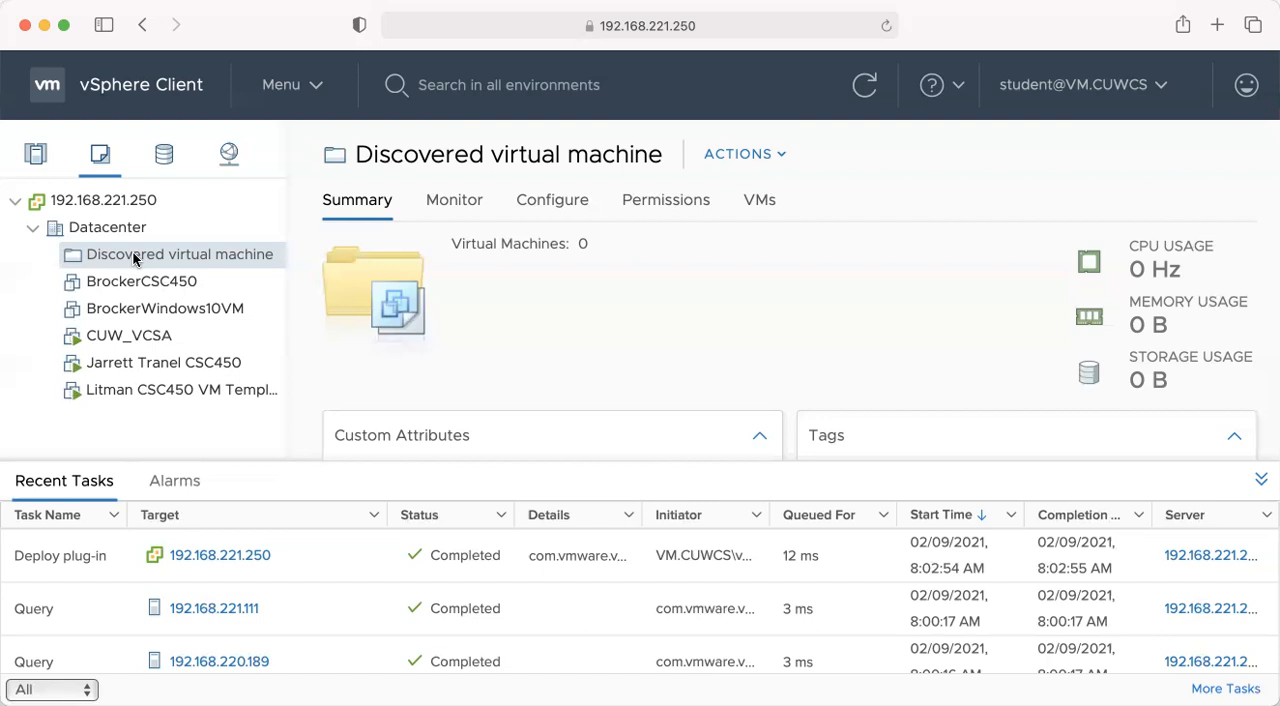
# - Start a new virtual machine in the Discovered virtual machine folder, using the Create a new virtual machine creation type
pyautogui.rightClick(135, 259)
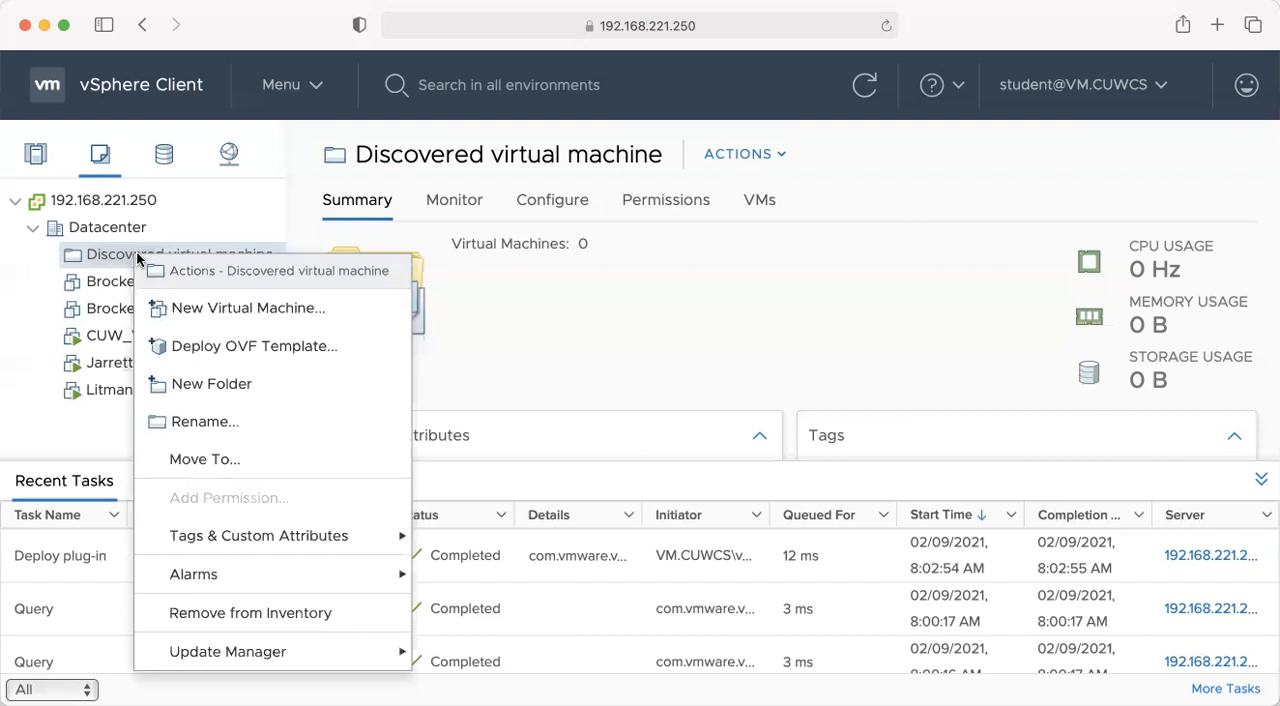
pyautogui.click(200, 310)
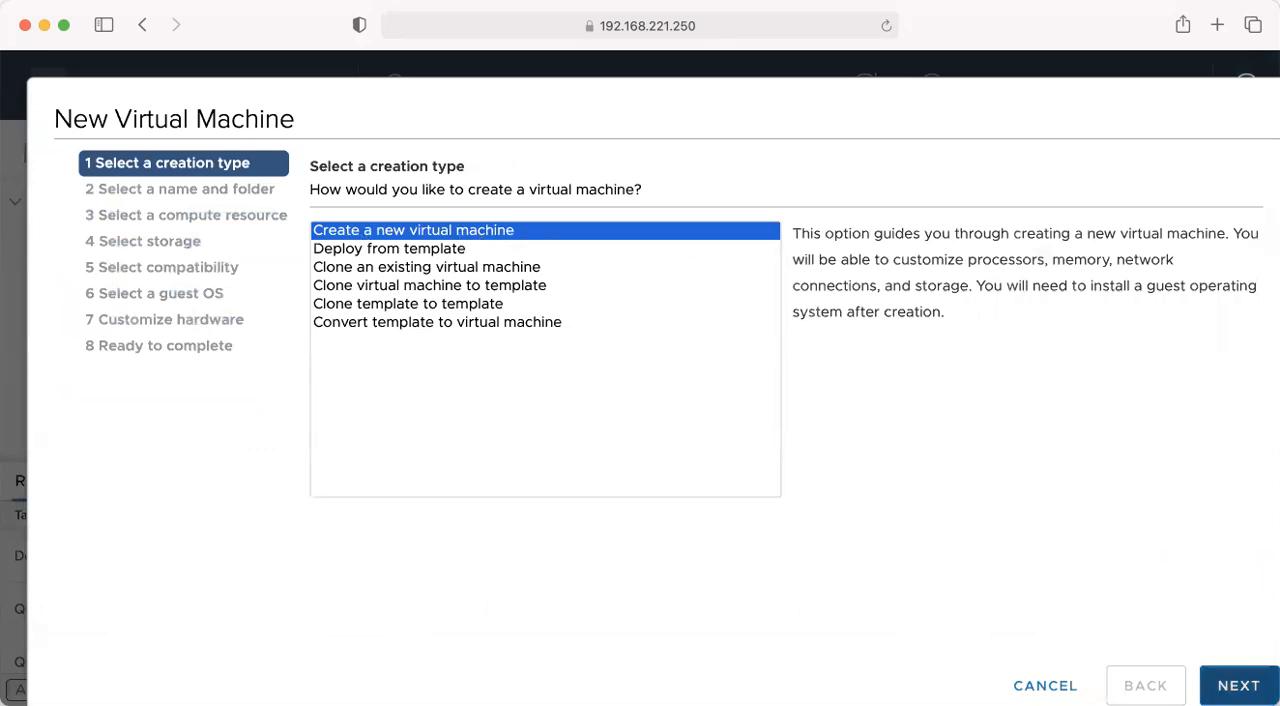
pyautogui.click(1238, 686)
# - Name the virtual machine "CUWCS Ubuntu Linux Desktop Template" and keep the Discovered virtual machine folder as its location
pyautogui.press('BackSpace')
pyautogui.press('BackSpace')
pyautogui.press('BackSpace')
pyautogui.press('BackSpace')
pyautogui.press('BackSpace')
pyautogui.press('BackSpace')
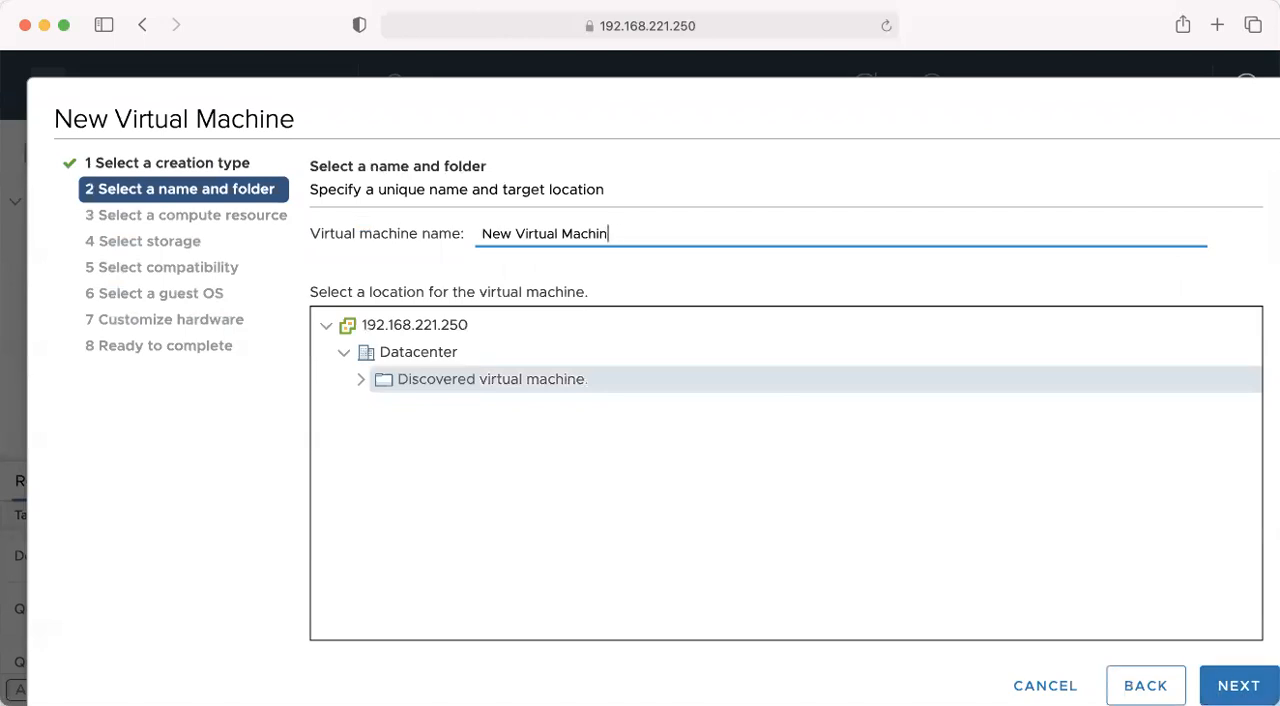
pyautogui.press('BackSpace')
pyautogui.press('BackSpace')
pyautogui.press('BackSpace')
pyautogui.press('BackSpace')
pyautogui.press('BackSpace')
pyautogui.press('BackSpace')
pyautogui.press('BackSpace')
pyautogui.press('BackSpace')
pyautogui.press('BackSpace')
pyautogui.press('BackSpace')
pyautogui.press('BackSpace')
pyautogui.press('BackSpace')
pyautogui.press('BackSpace')
pyautogui.write('CUWCS')
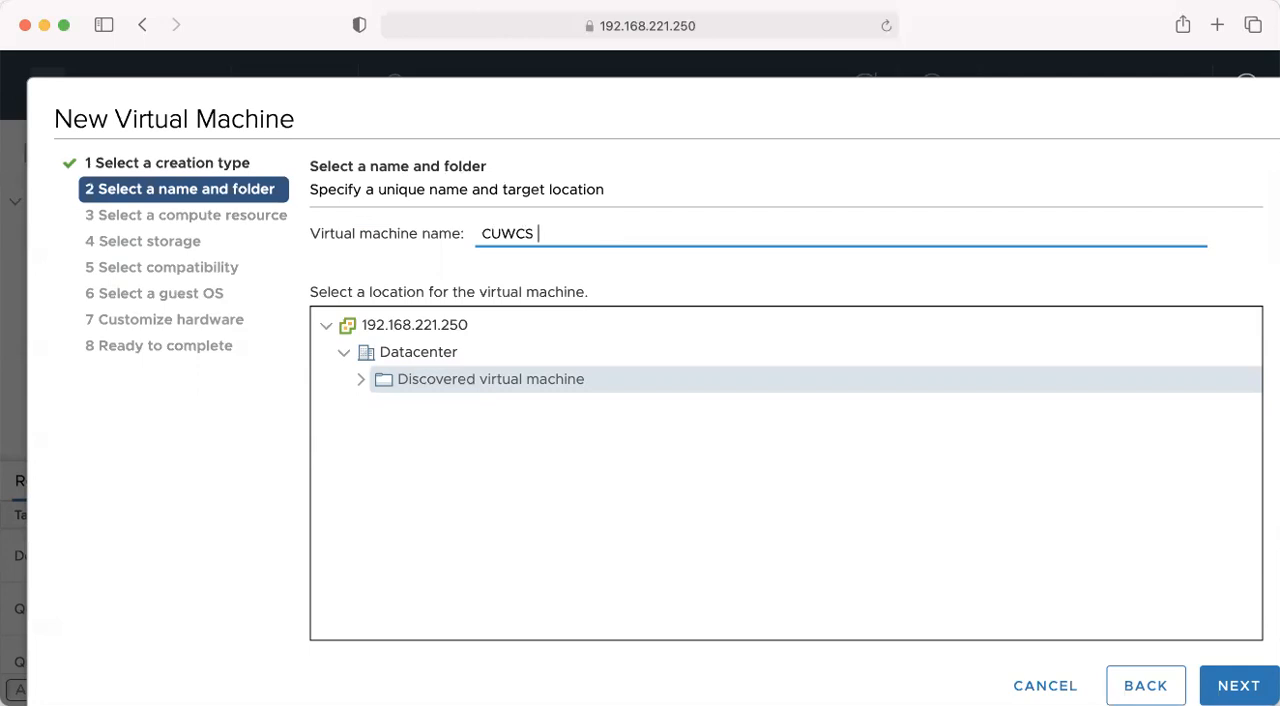
pyautogui.write(' Ubuntu Linux Desktop T')
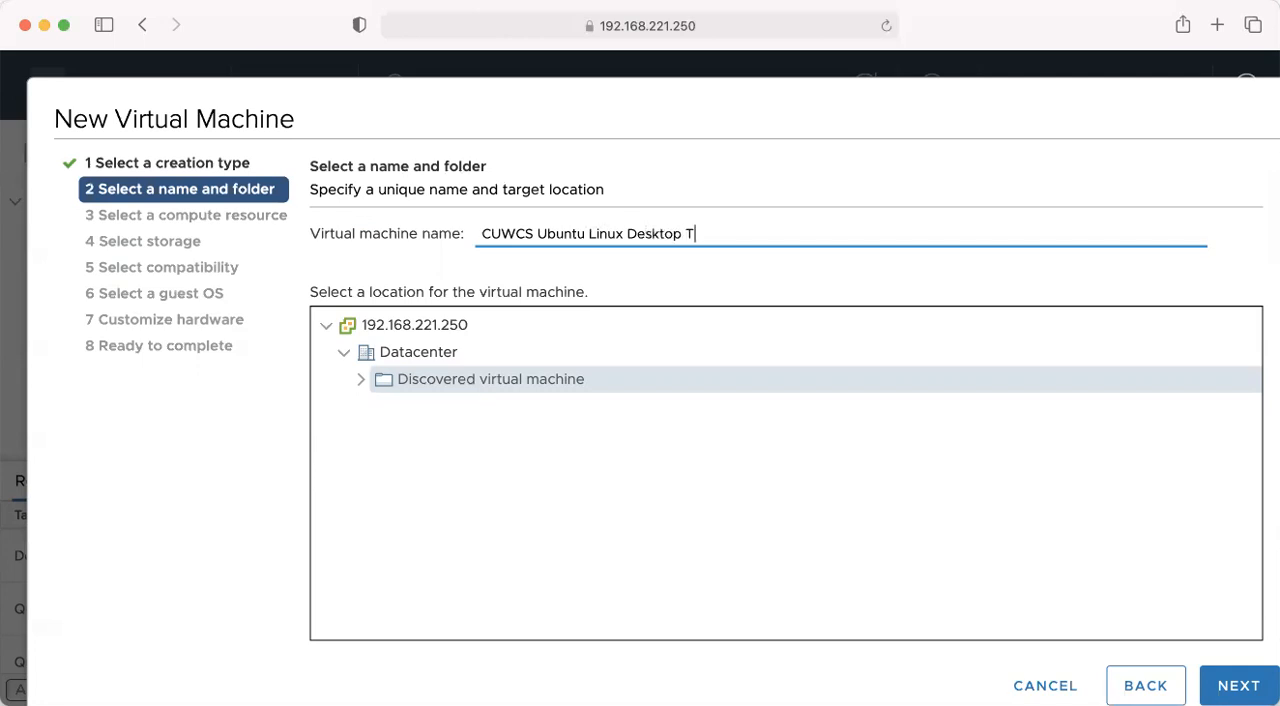
pyautogui.write('emplate')
pyautogui.click(1238, 685)
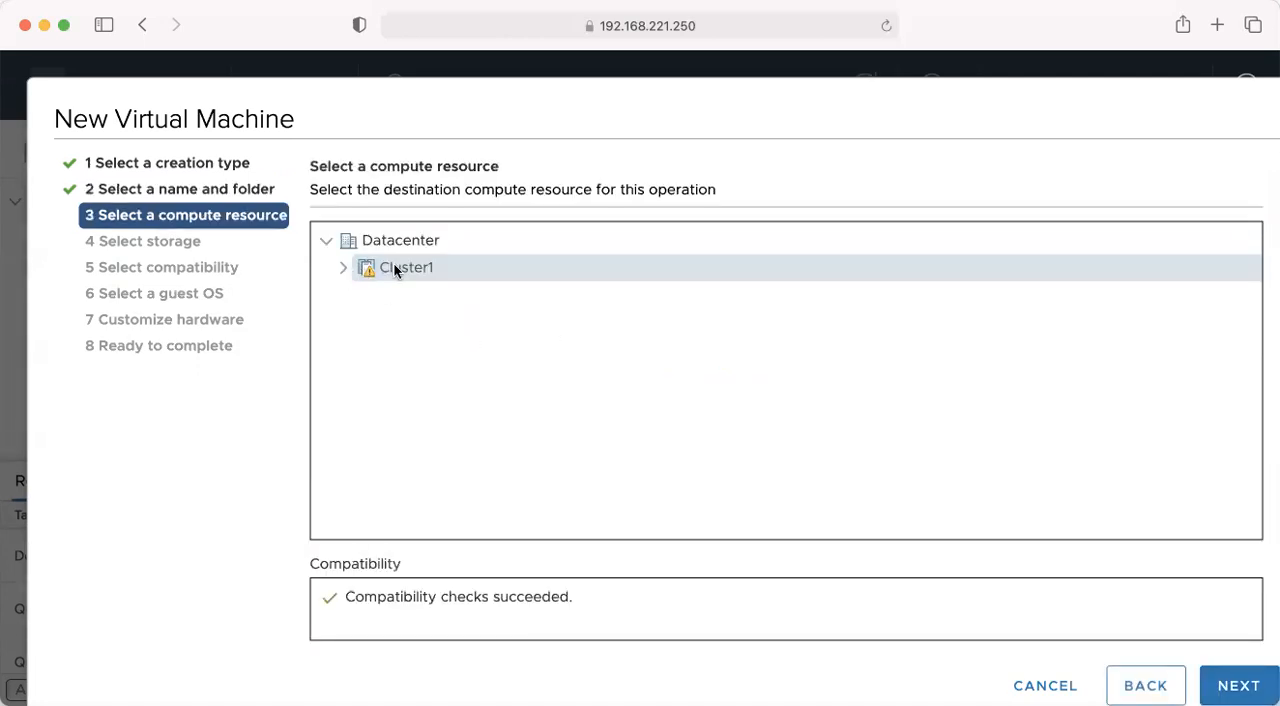
# - Place the virtual machine on Cluster1 with the vms datastore, keeping compatibility at ESXi 6.7 and later
pyautogui.click(1238, 685)
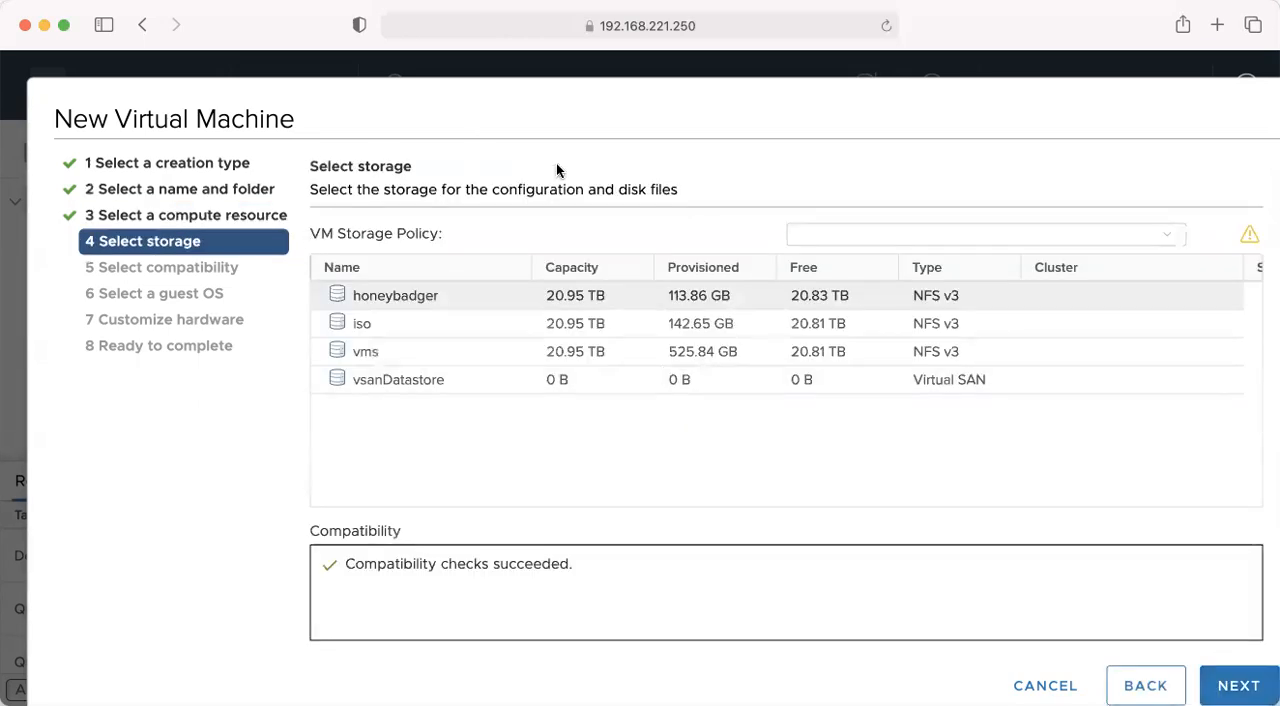
pyautogui.click(366, 354)
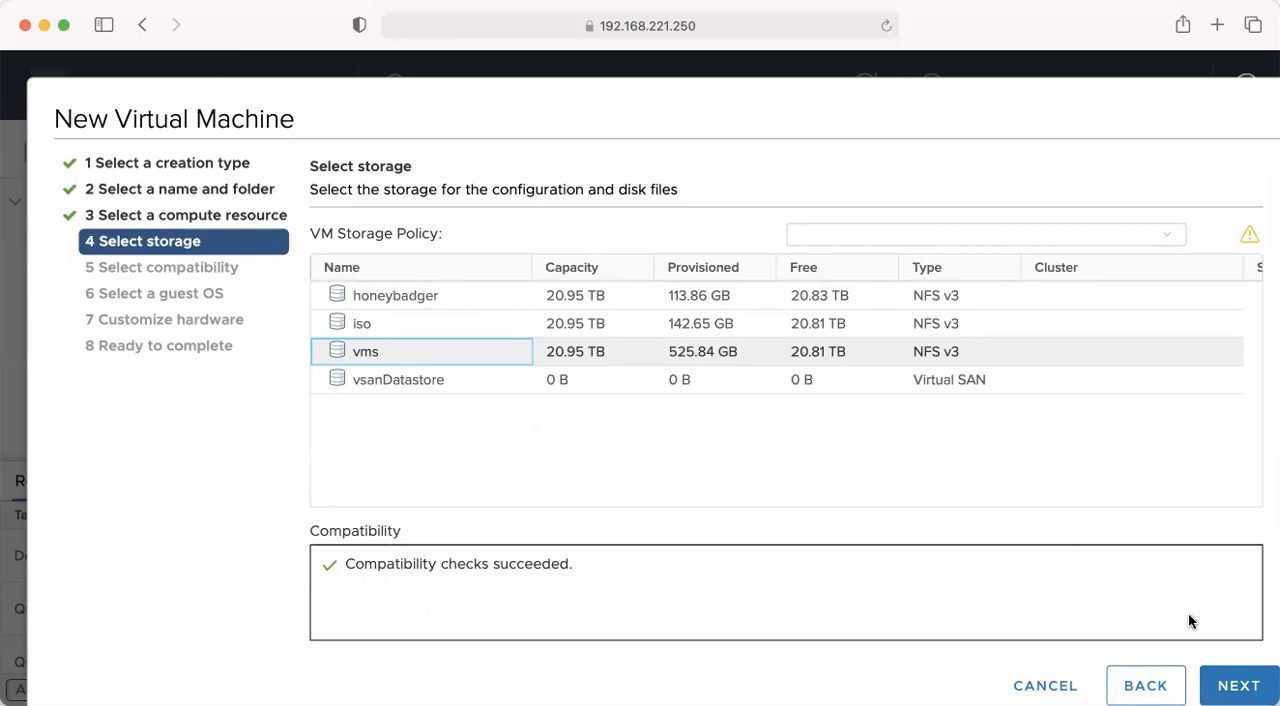
pyautogui.click(1232, 684)
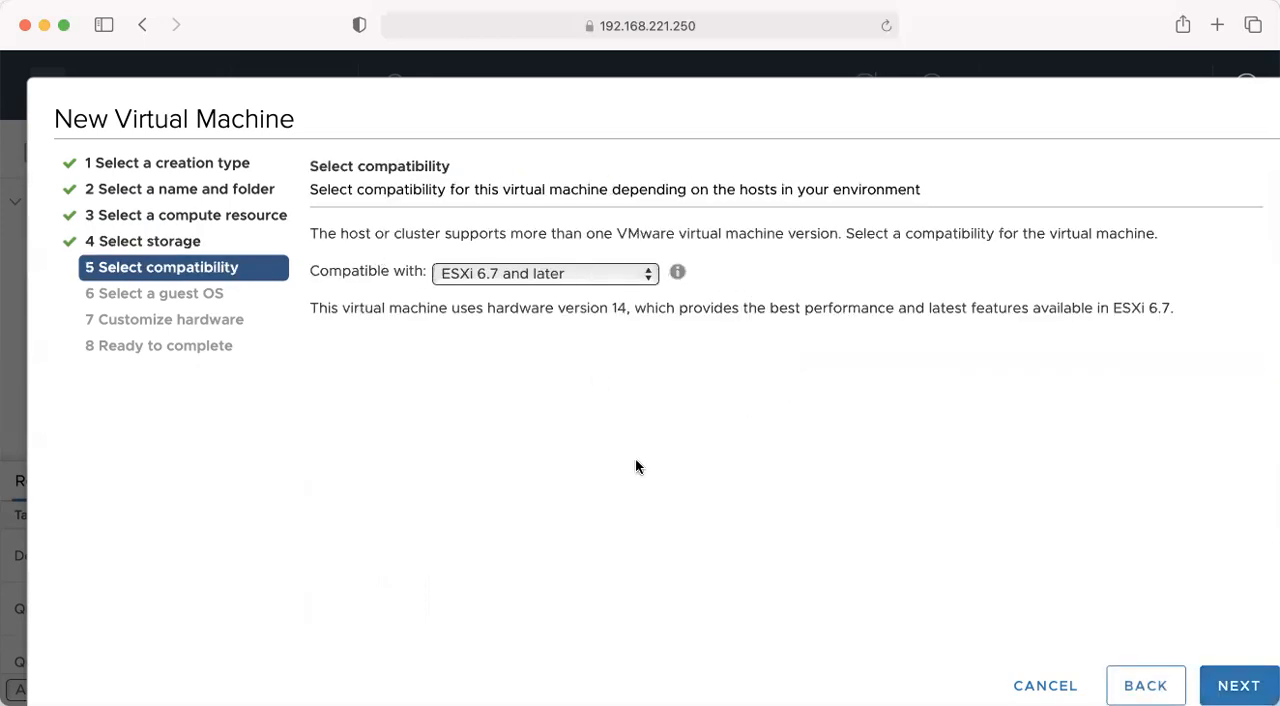
pyautogui.click(1238, 685)
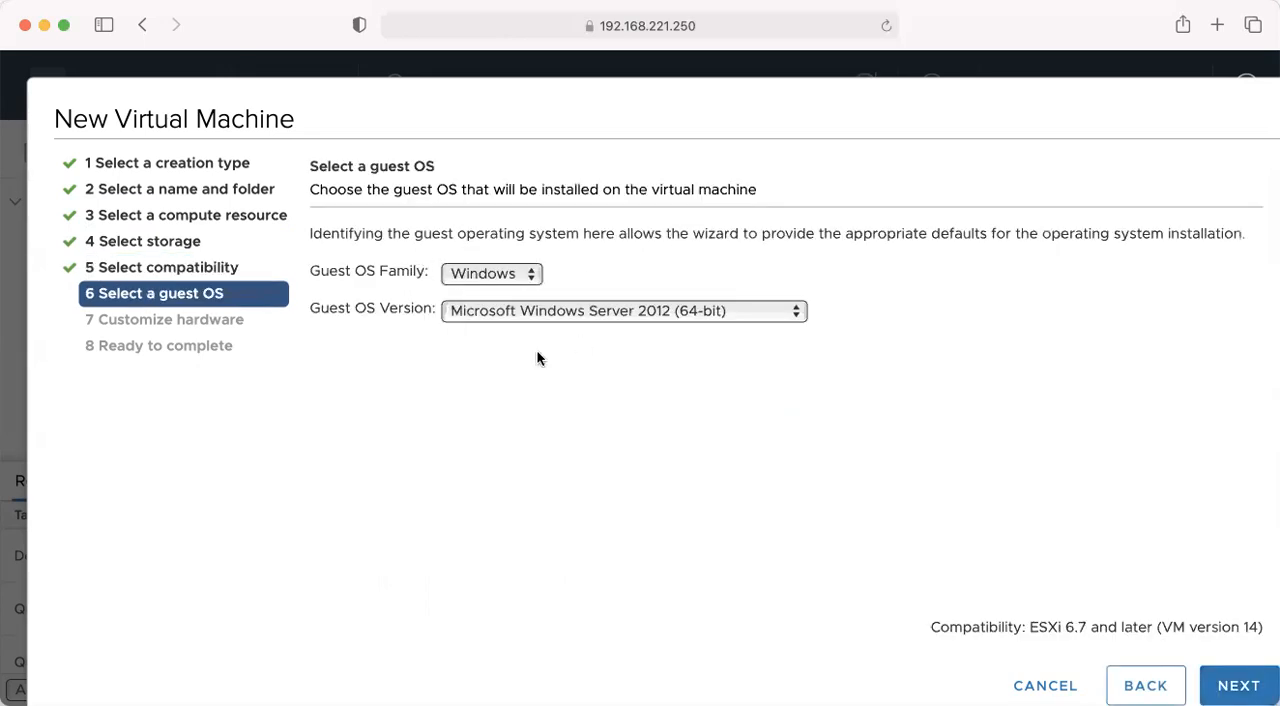
# - Set the guest OS family to Linux and the version to Ubuntu Linux (64-bit), and proceed to hardware customization
pyautogui.click(517, 278)
pyautogui.click(489, 296)
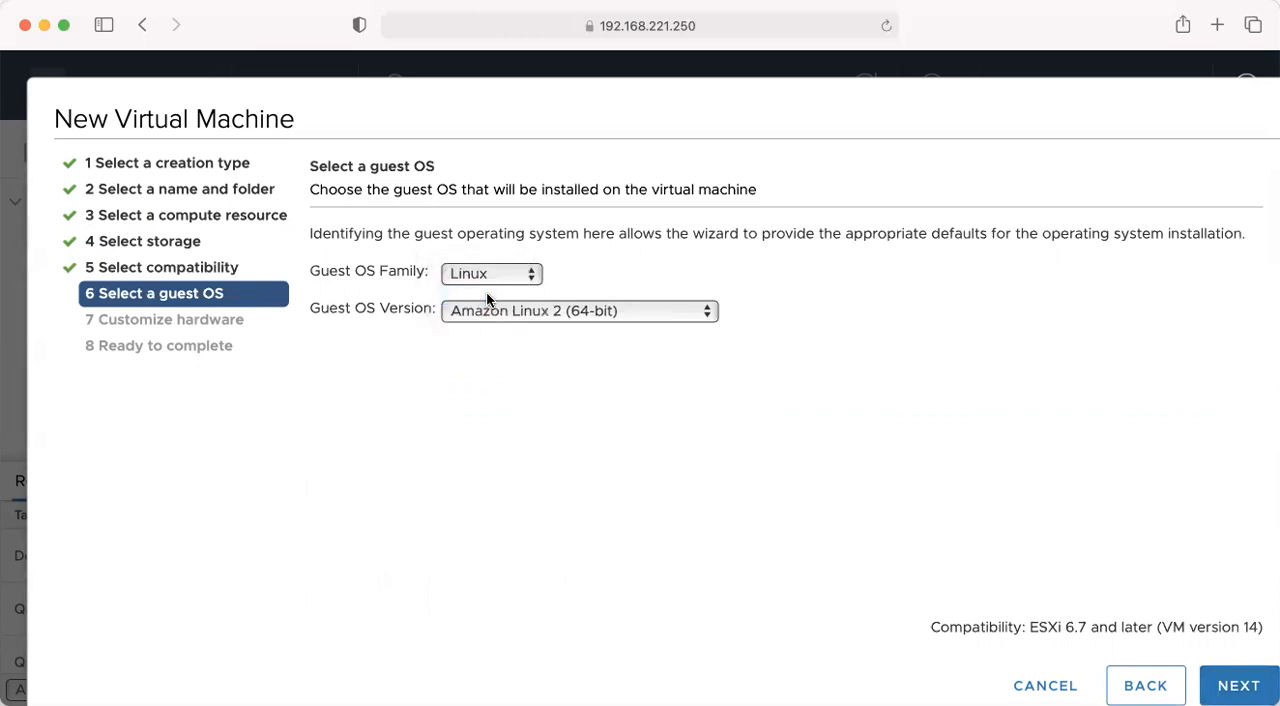
pyautogui.click(503, 311)
pyautogui.scroll(-5, 523, 472)
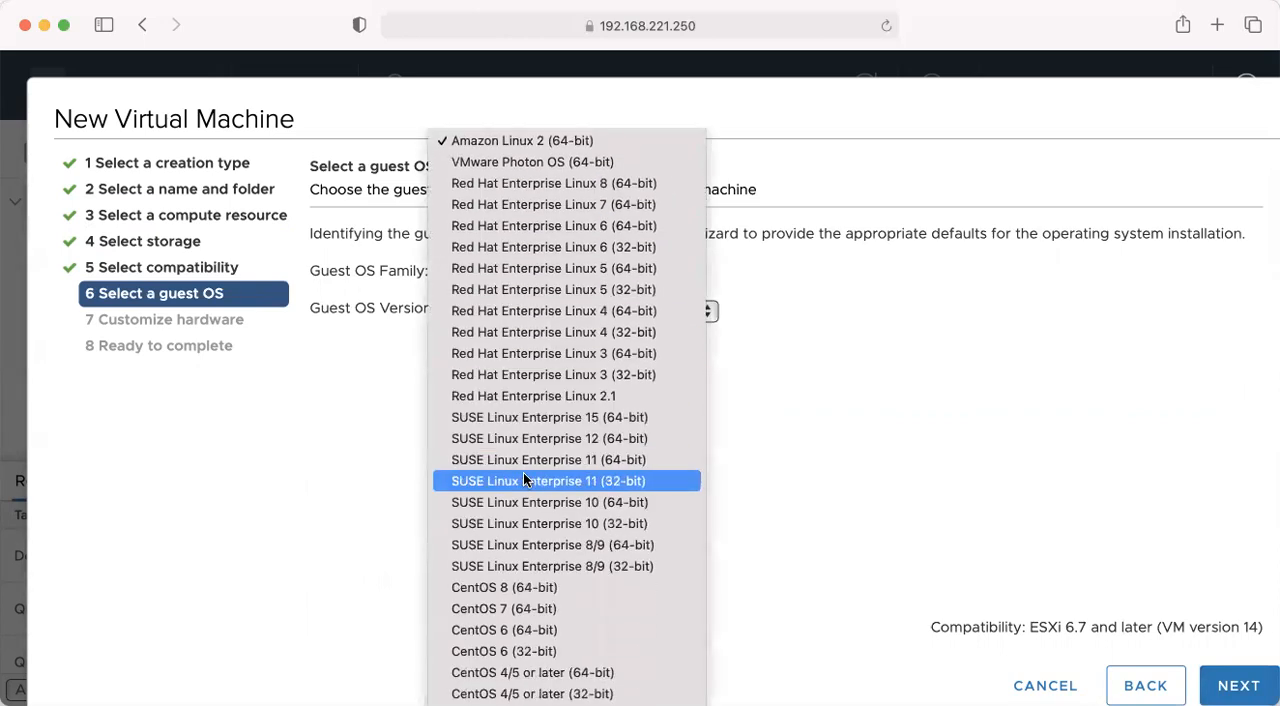
pyautogui.scroll(-15, 523, 479)
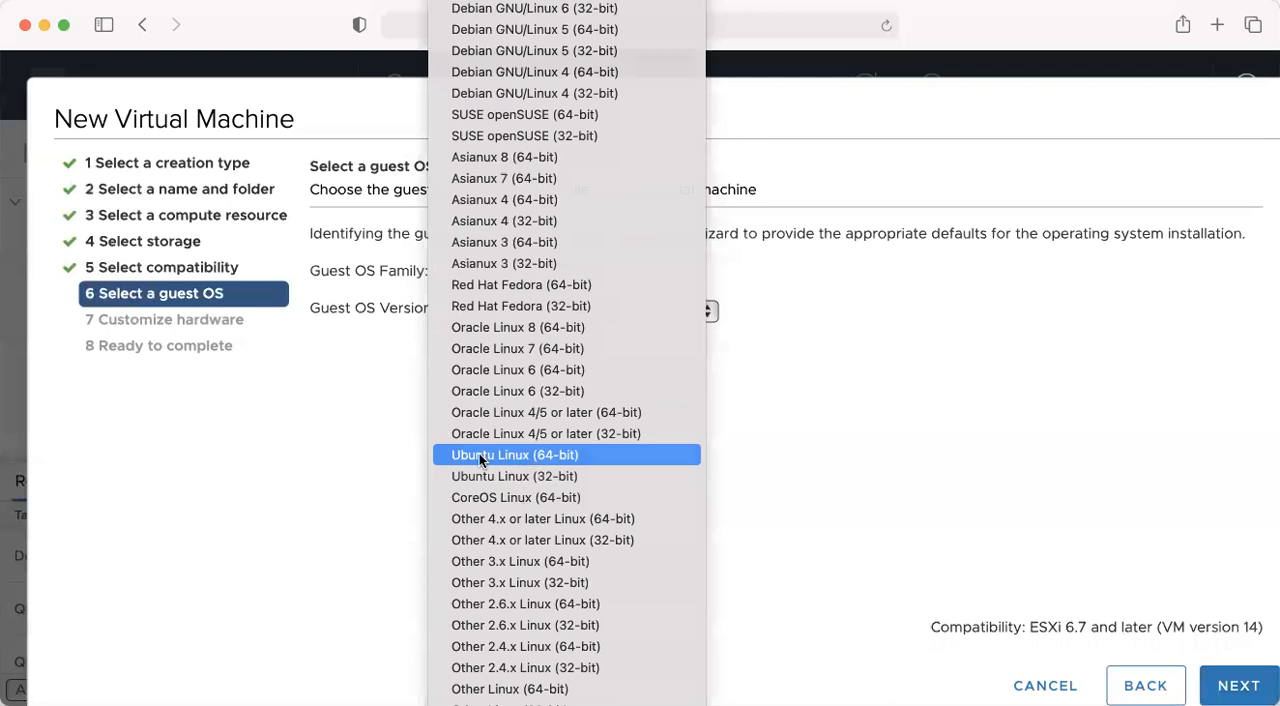
pyautogui.click(484, 458)
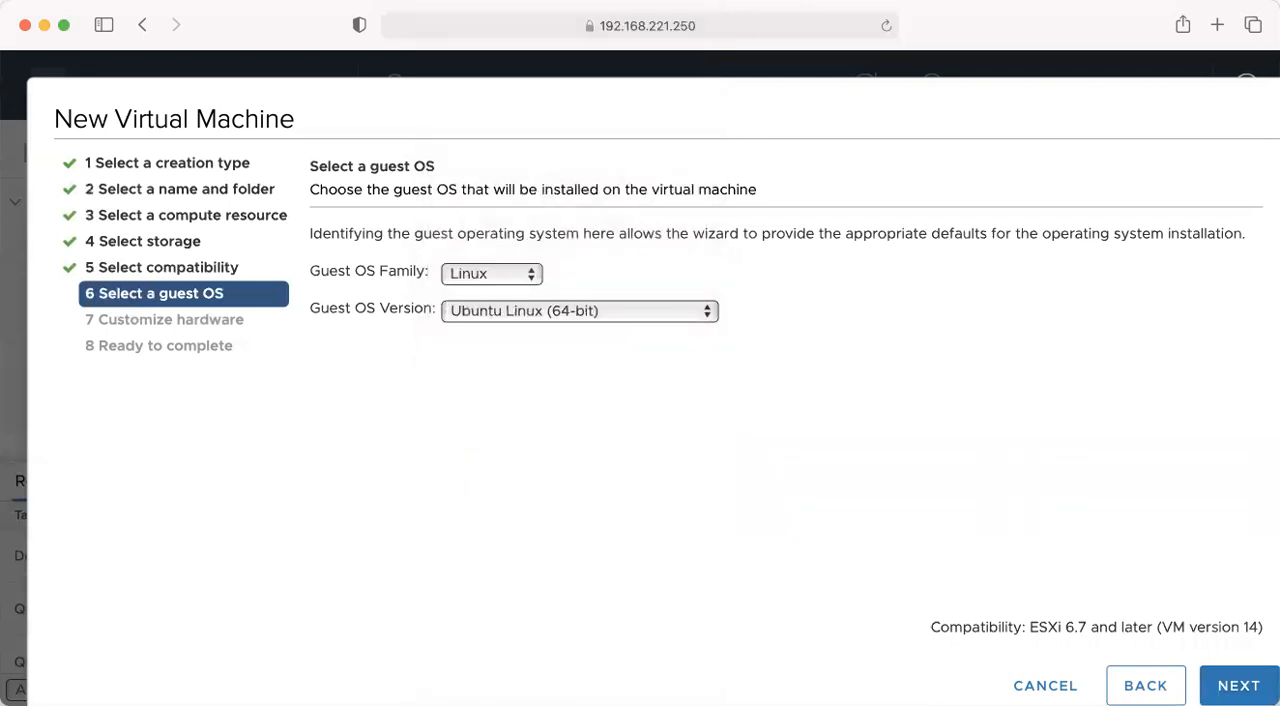
pyautogui.click(1238, 685)
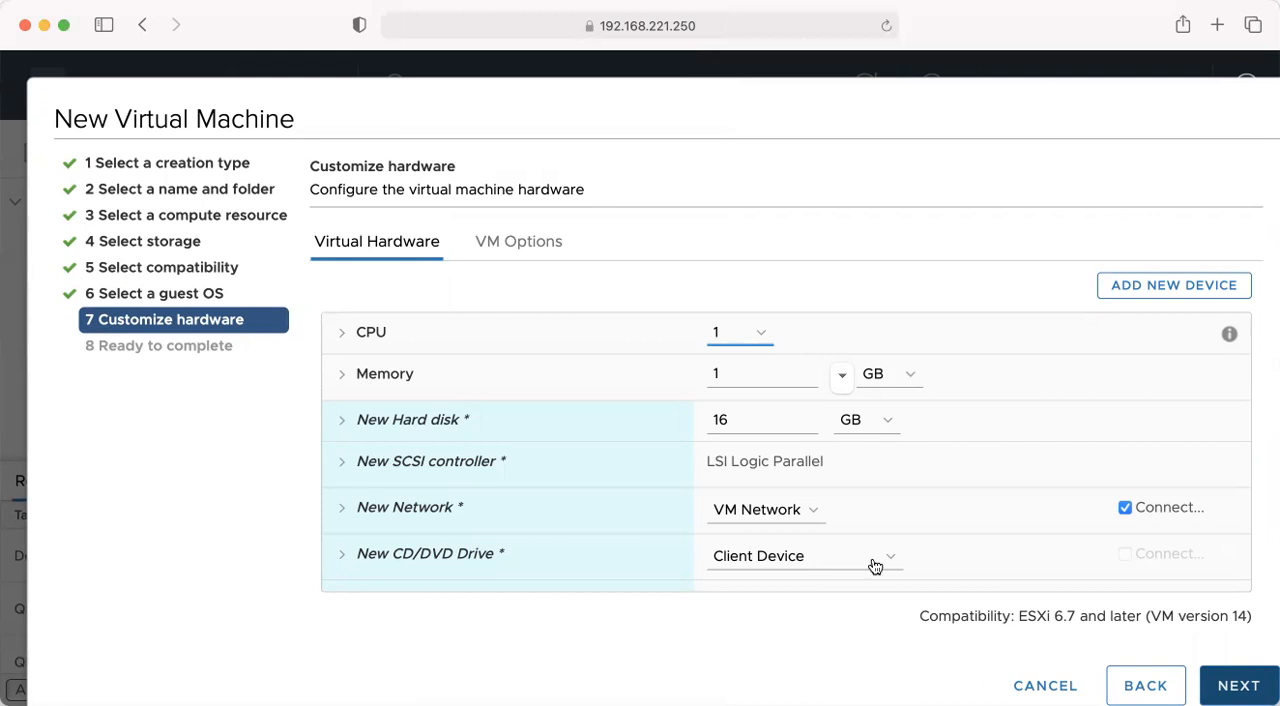
# - Give the virtual machine 4 CPUs and 12 GB of memory
pyautogui.click(342, 338)
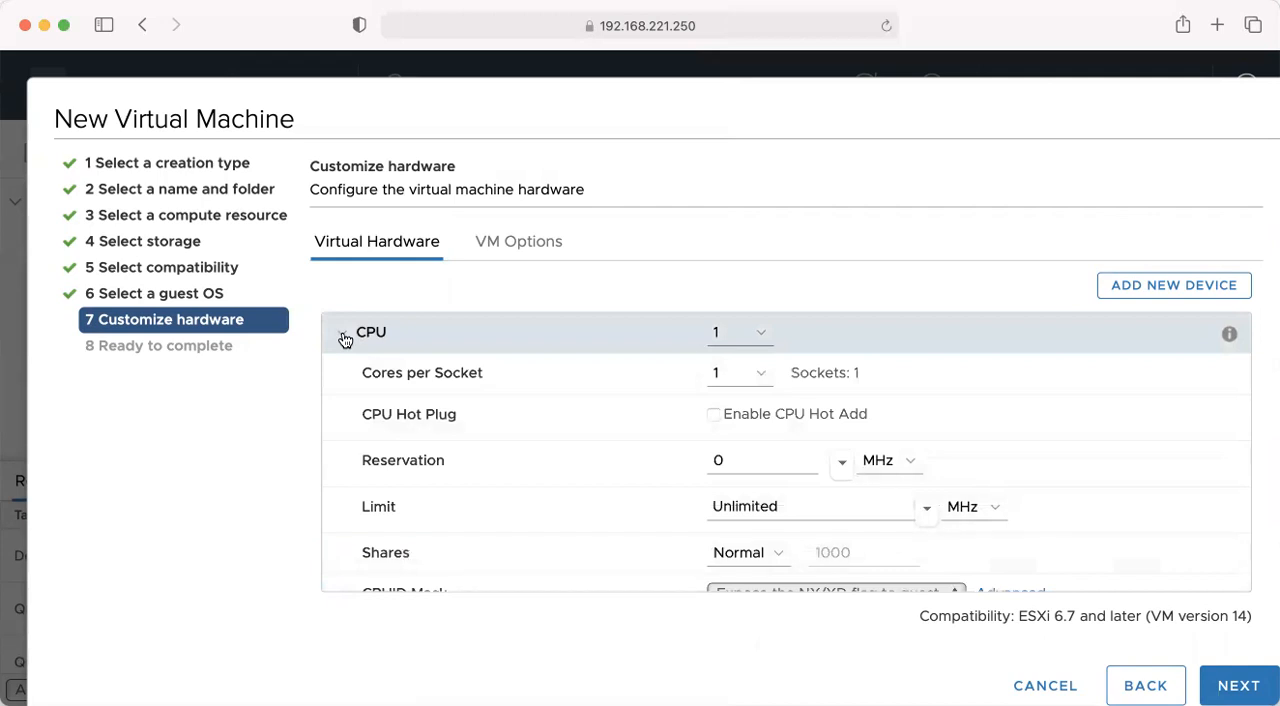
pyautogui.click(343, 338)
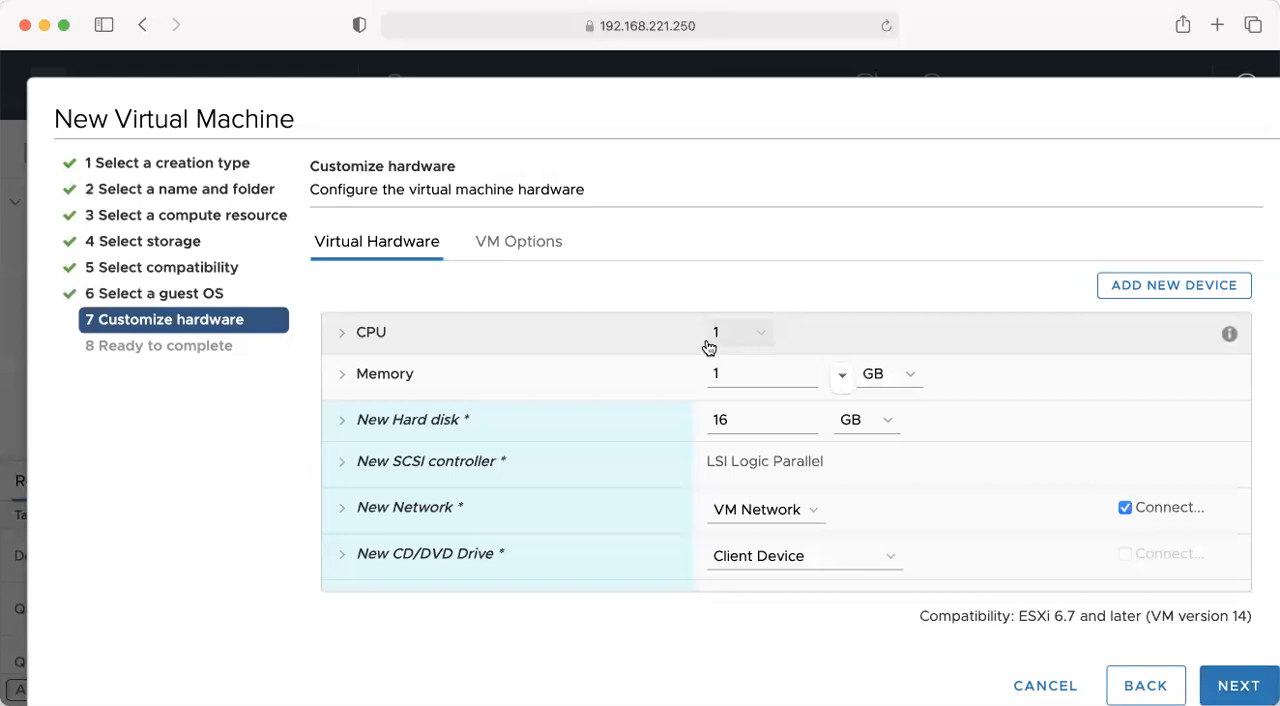
pyautogui.click(763, 331)
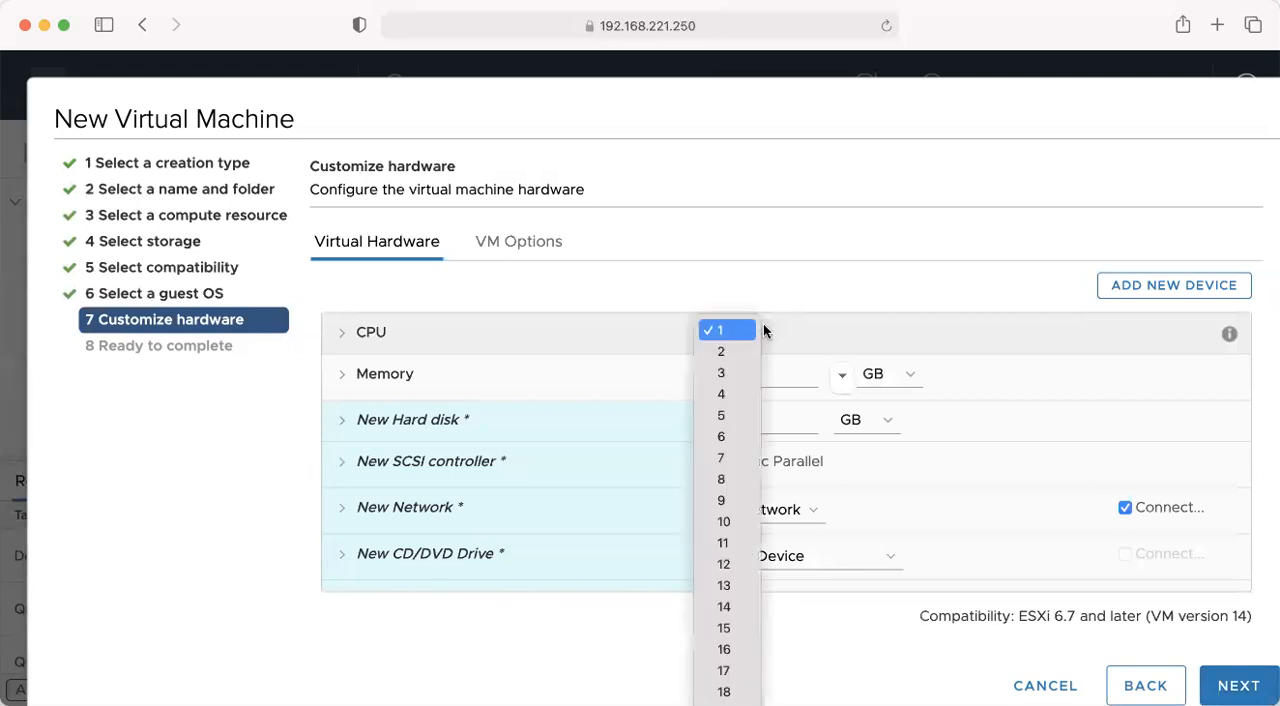
pyautogui.click(725, 394)
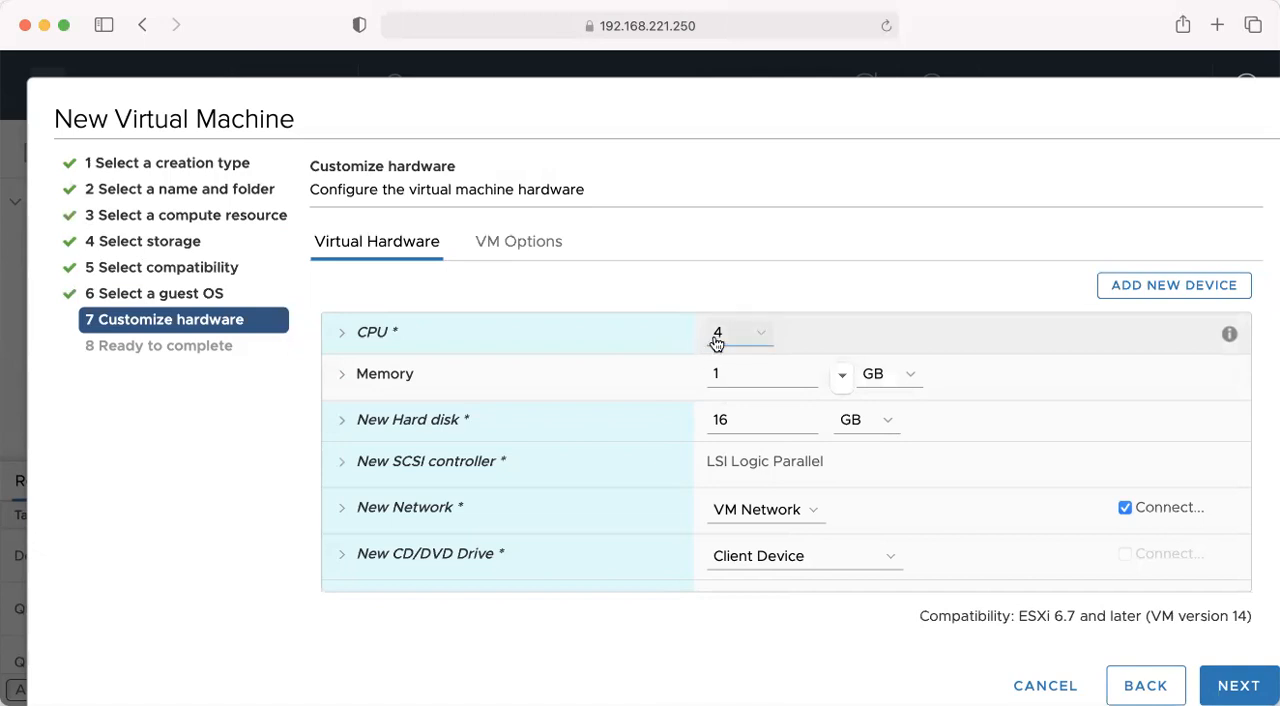
pyautogui.click(734, 375)
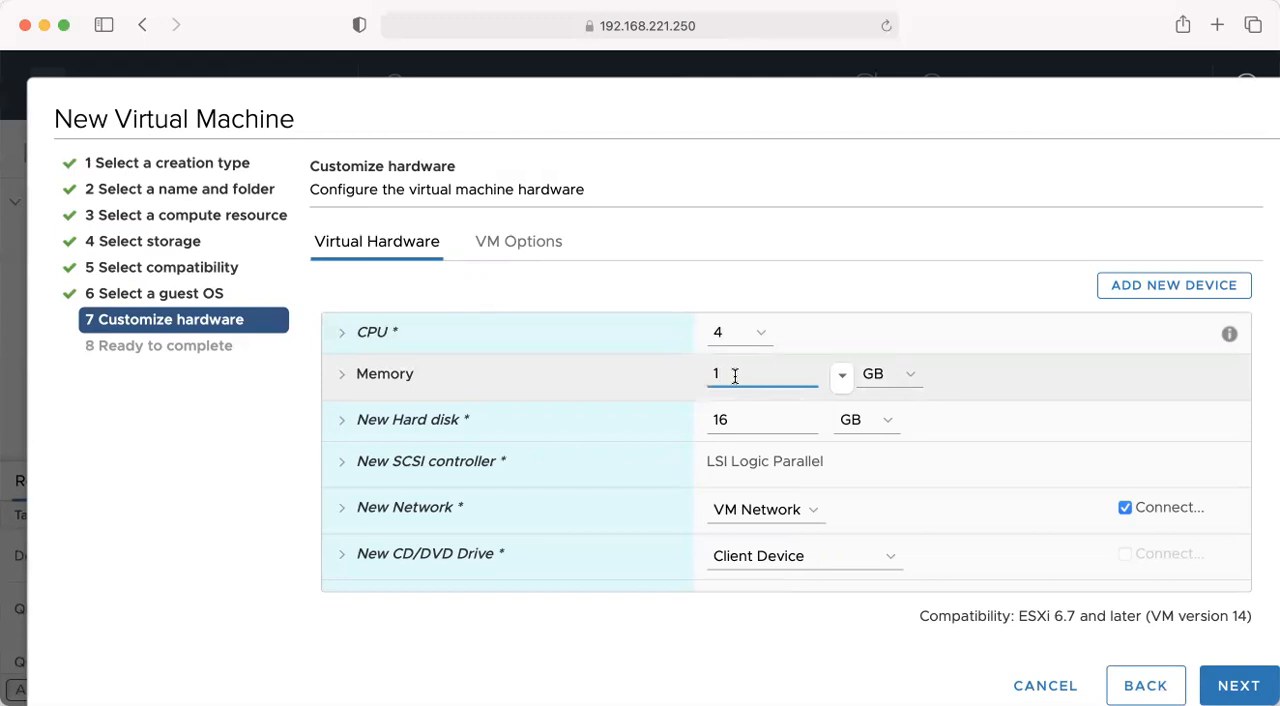
pyautogui.write('2')
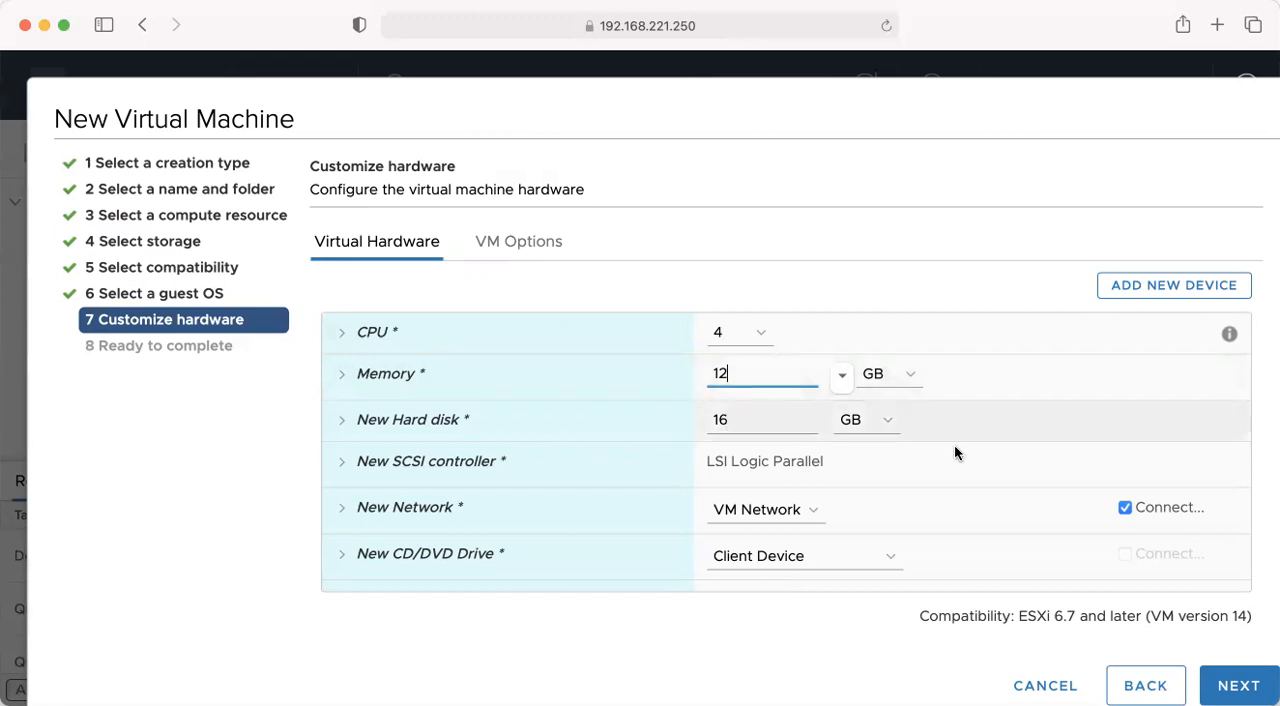
# - Attach ubuntu-18.04.4-desktop-amd64.iso from the iso datastore to the new CD/DVD drive as a Datastore ISO File
pyautogui.scroll(-3, 1020, 430)
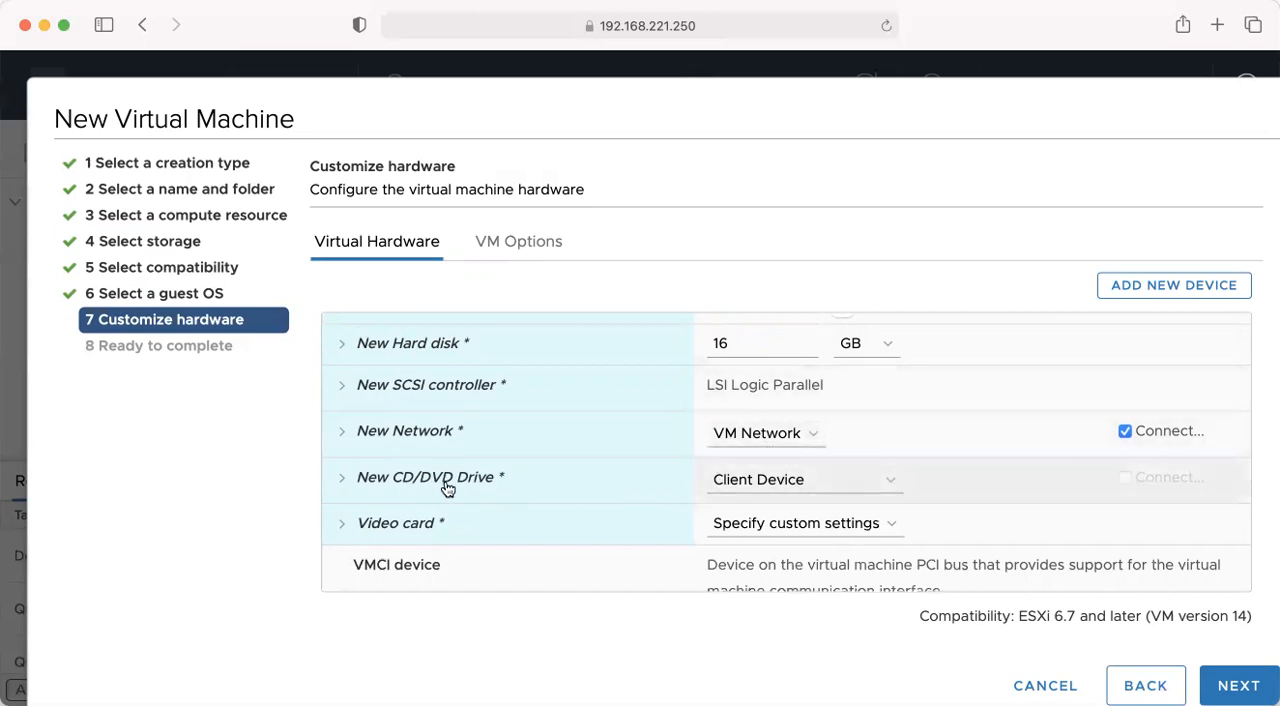
pyautogui.click(891, 486)
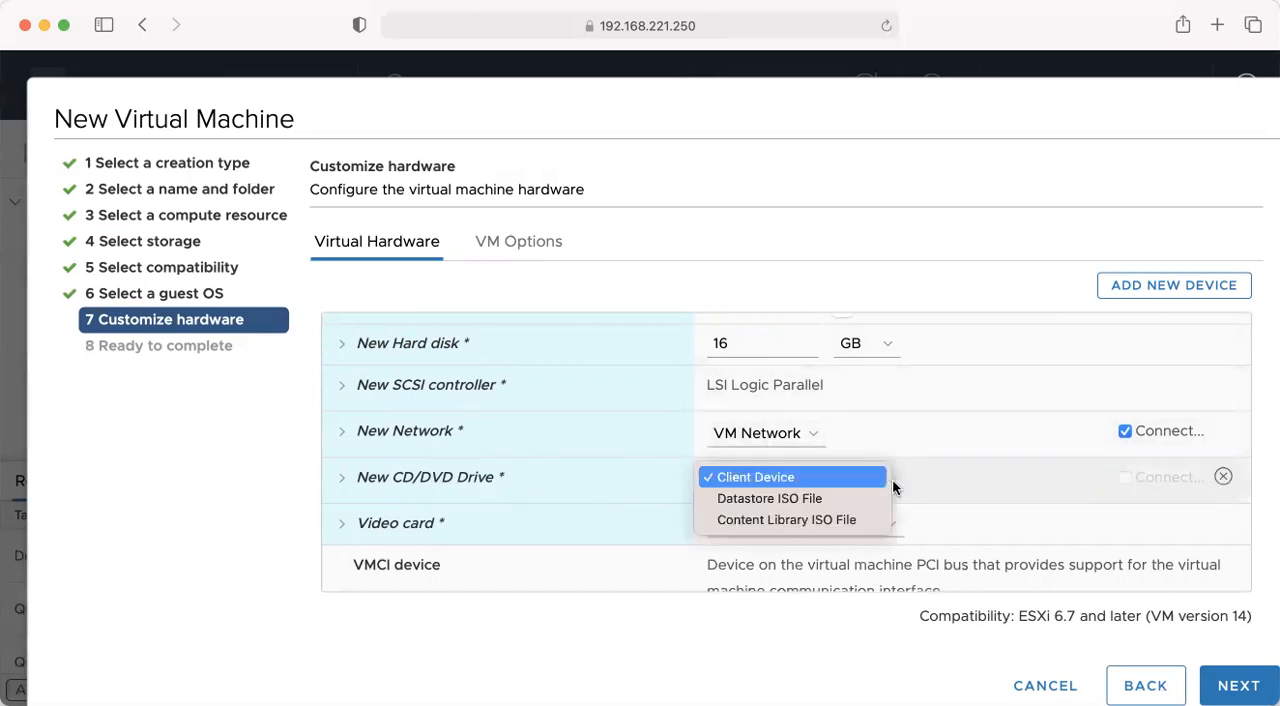
pyautogui.click(762, 499)
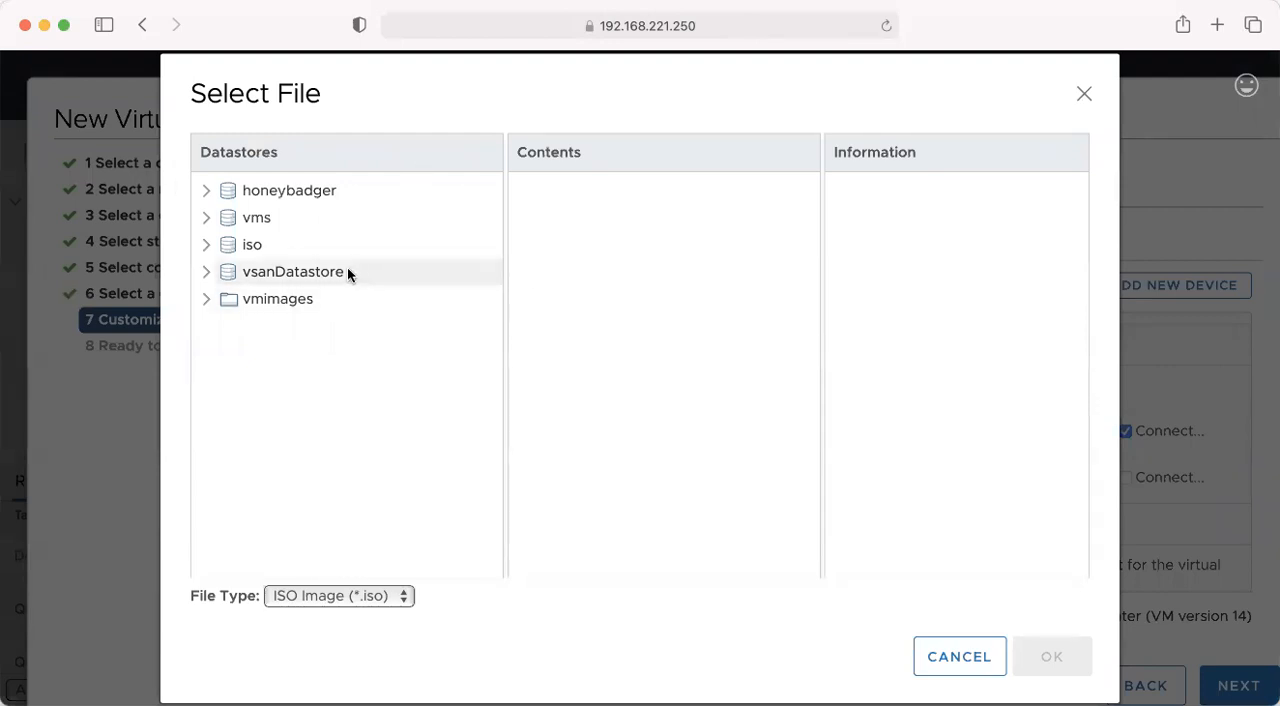
pyautogui.click(245, 245)
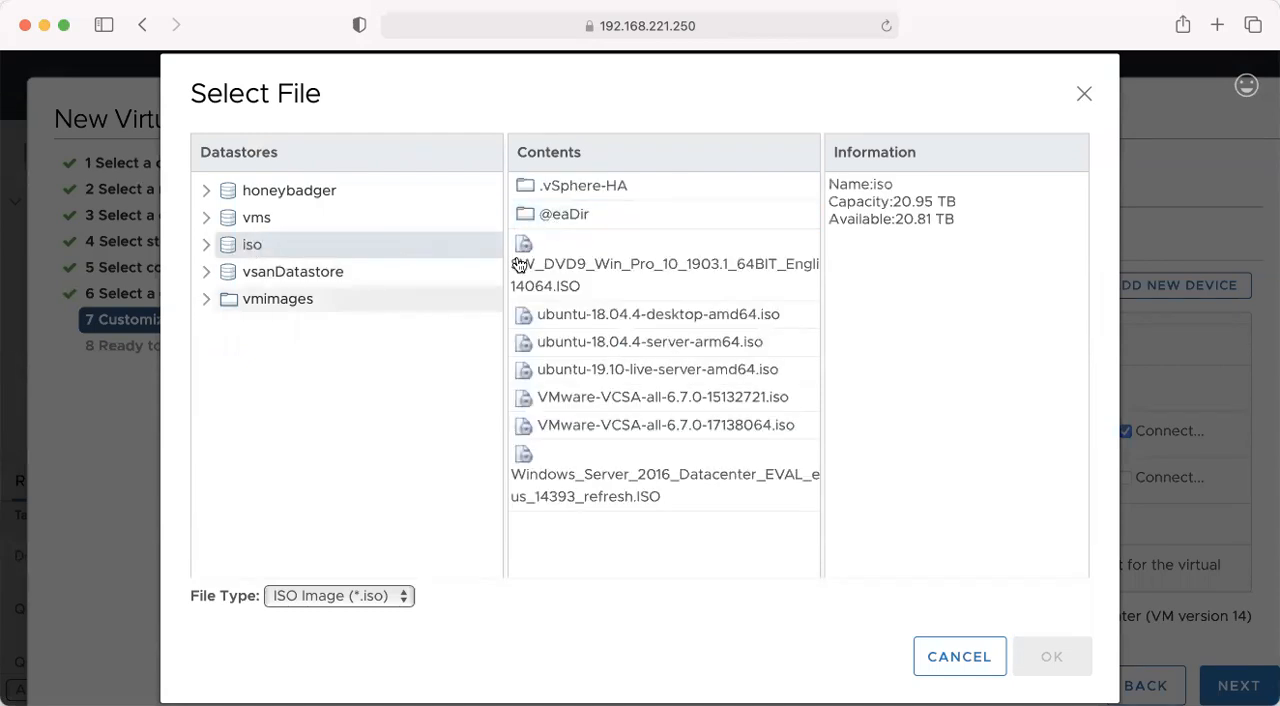
pyautogui.click(683, 324)
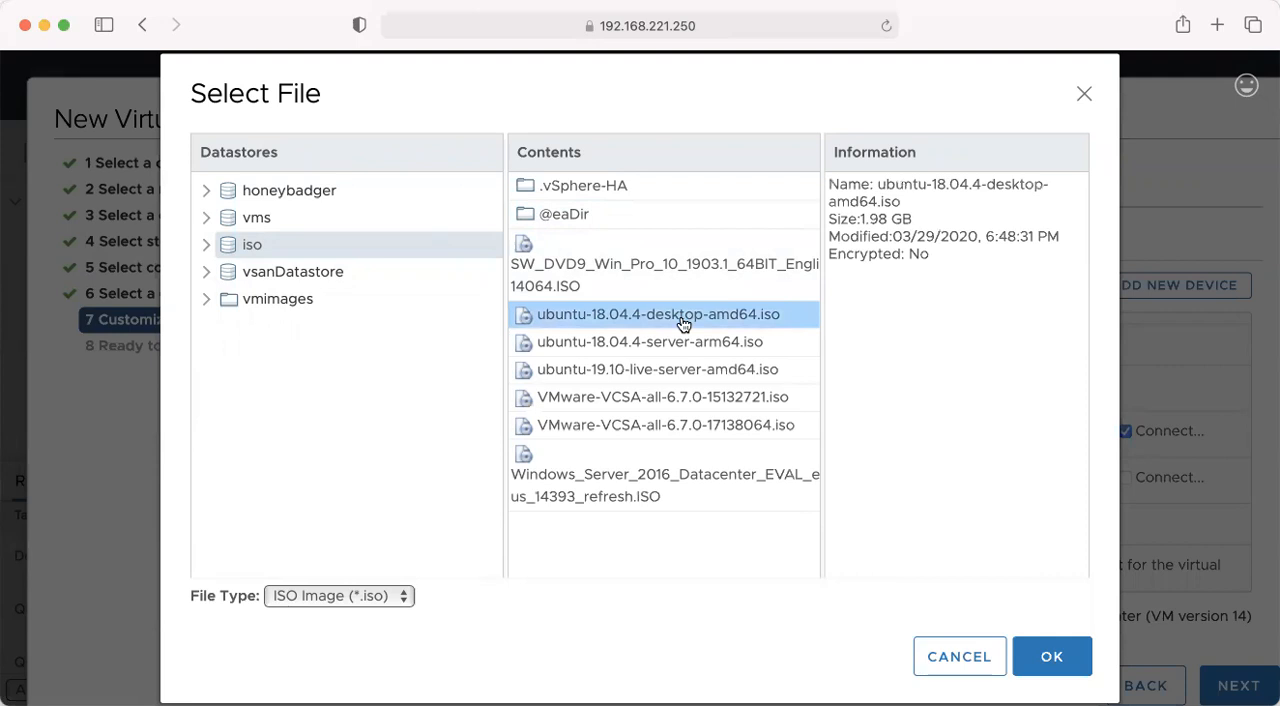
pyautogui.click(1053, 656)
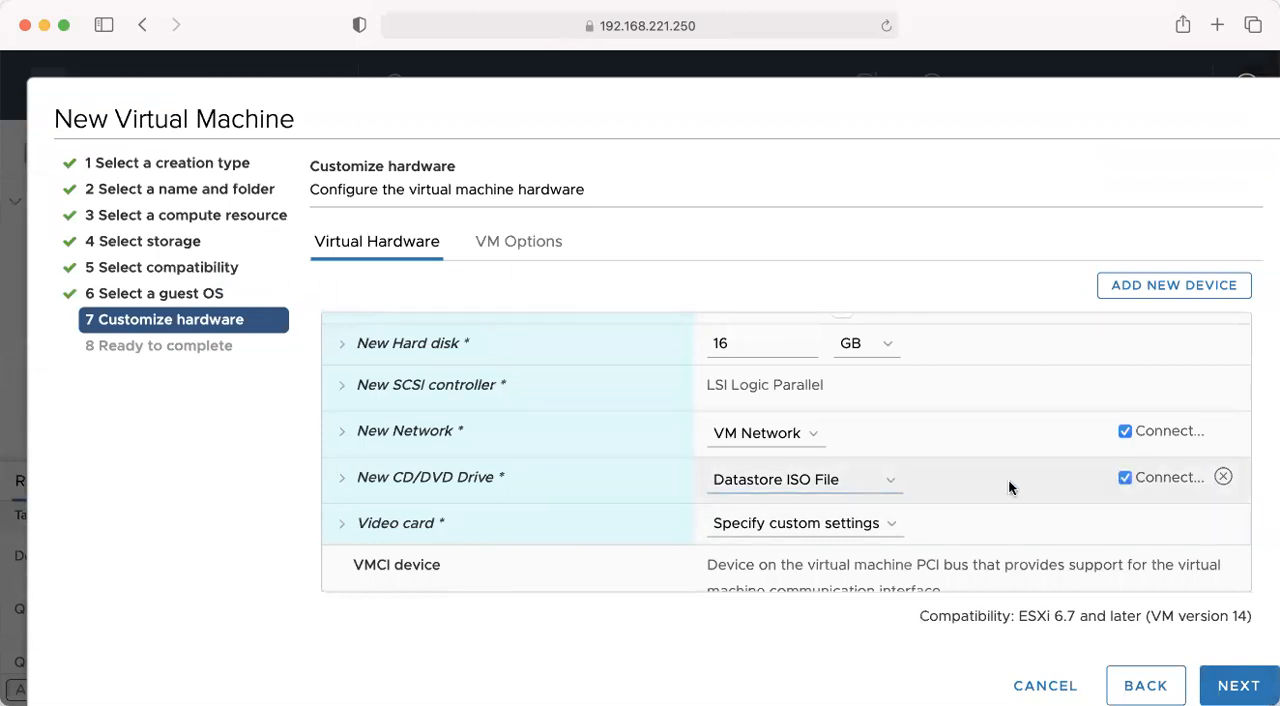
# - Set the video card to Auto-detect settings, review the hardware configuration, and proceed to the completion summary
pyautogui.scroll(-3, 1008, 478)
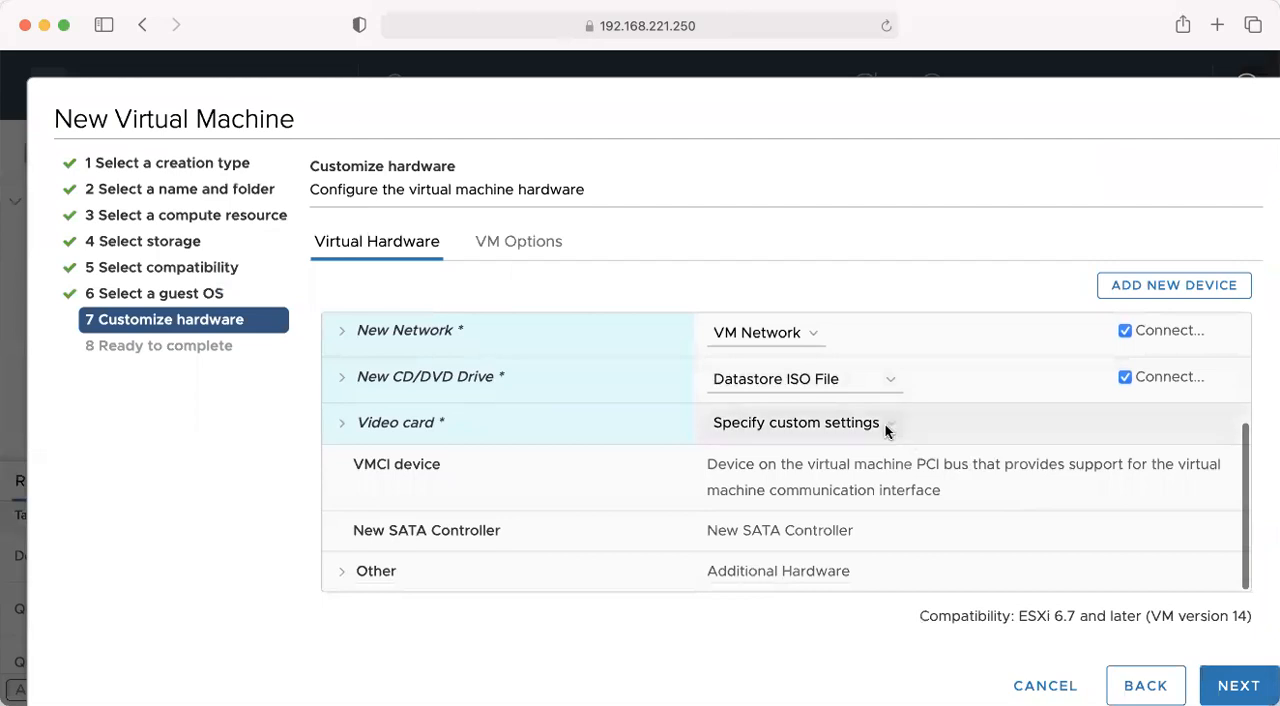
pyautogui.click(886, 425)
pyautogui.click(771, 397)
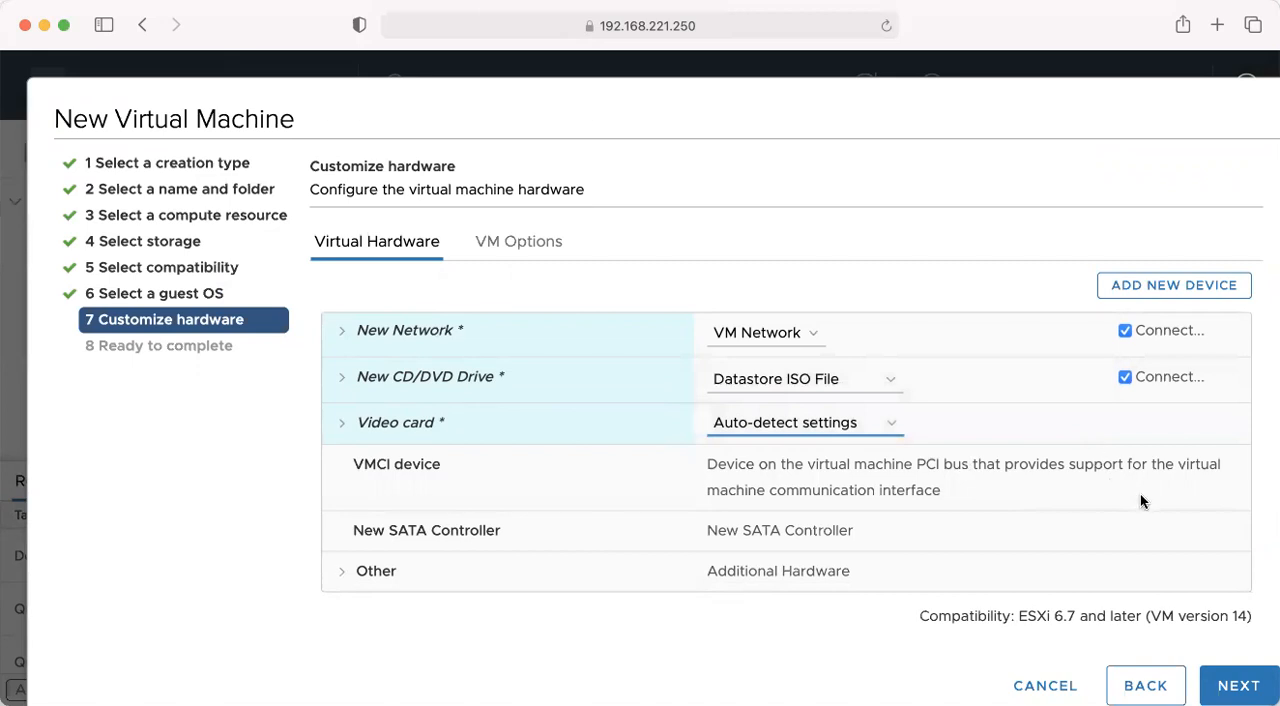
pyautogui.scroll(3, 1140, 500)
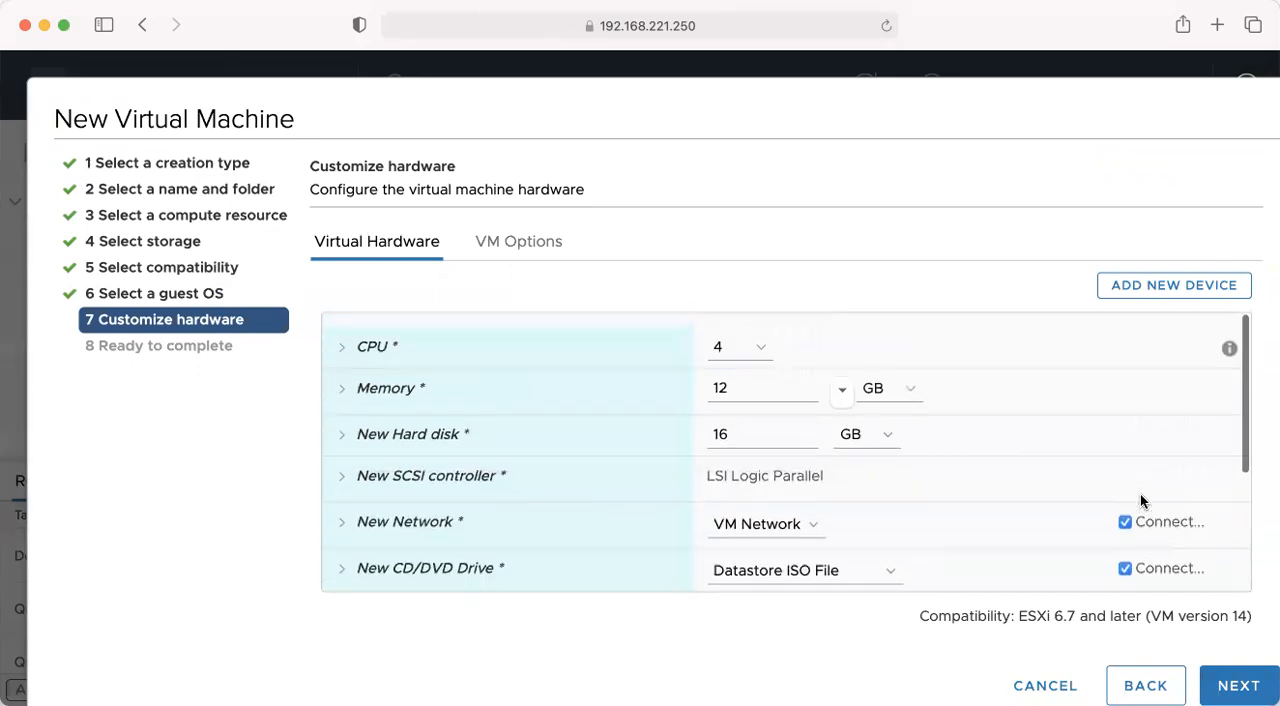
pyautogui.scroll(-3, 1140, 500)
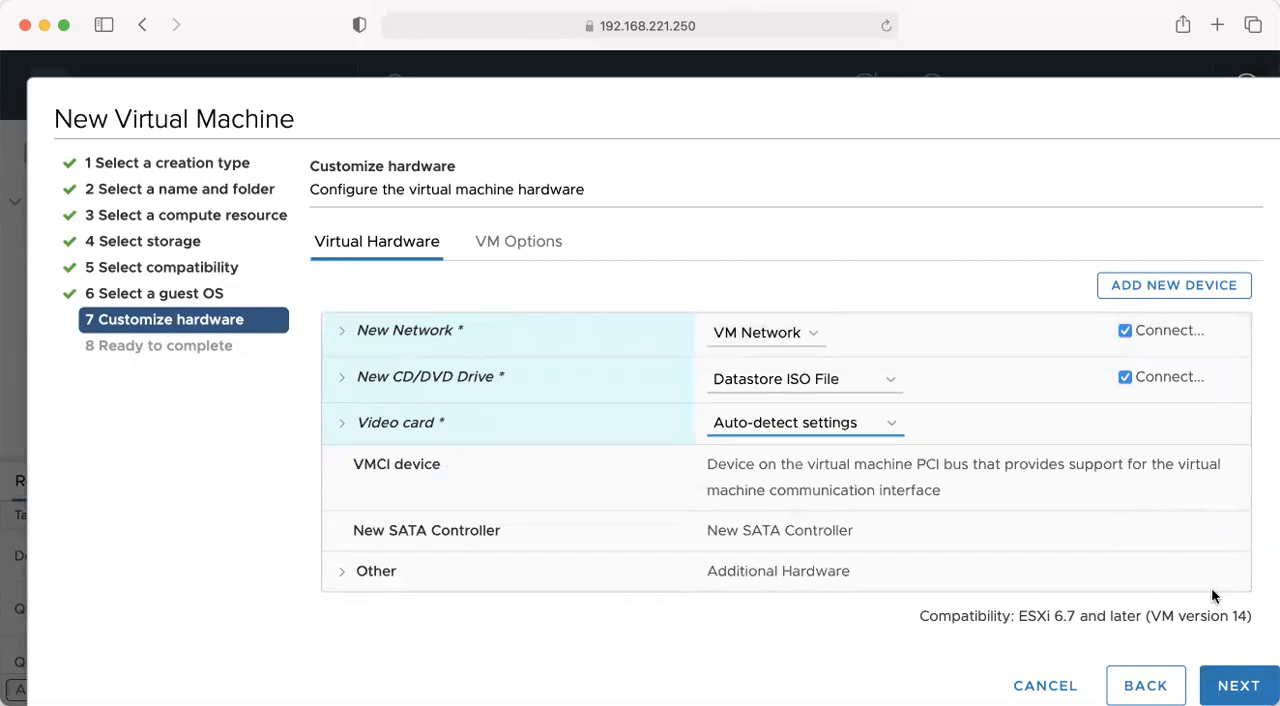
pyautogui.click(1238, 685)
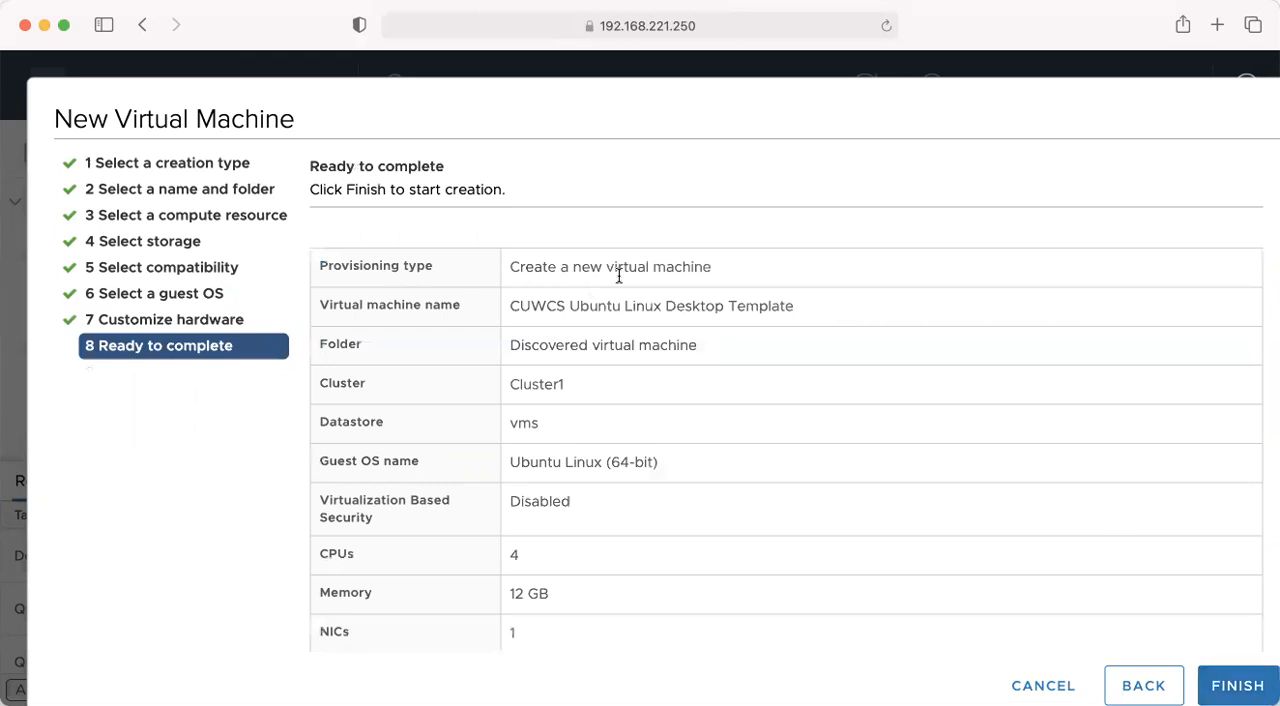
# - Review the settings summary for the new virtual machine and finish creating it
pyautogui.scroll(-5, 755, 341)
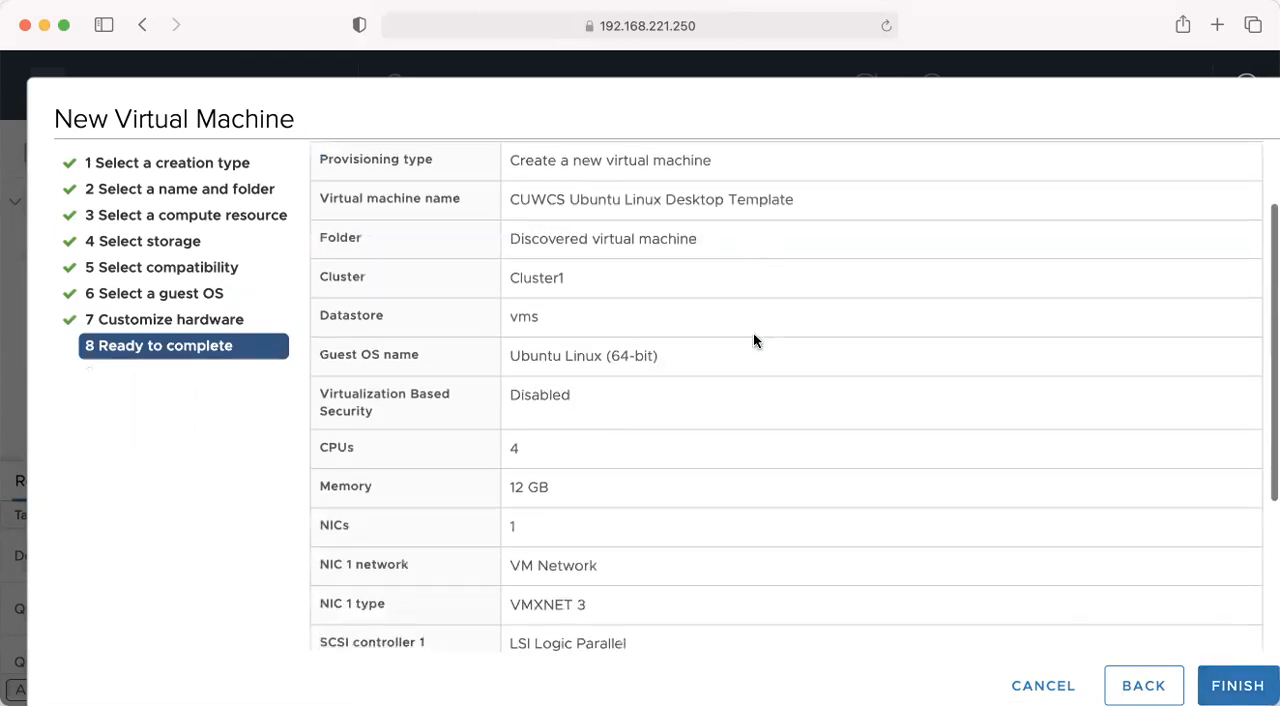
pyautogui.scroll(-2, 755, 341)
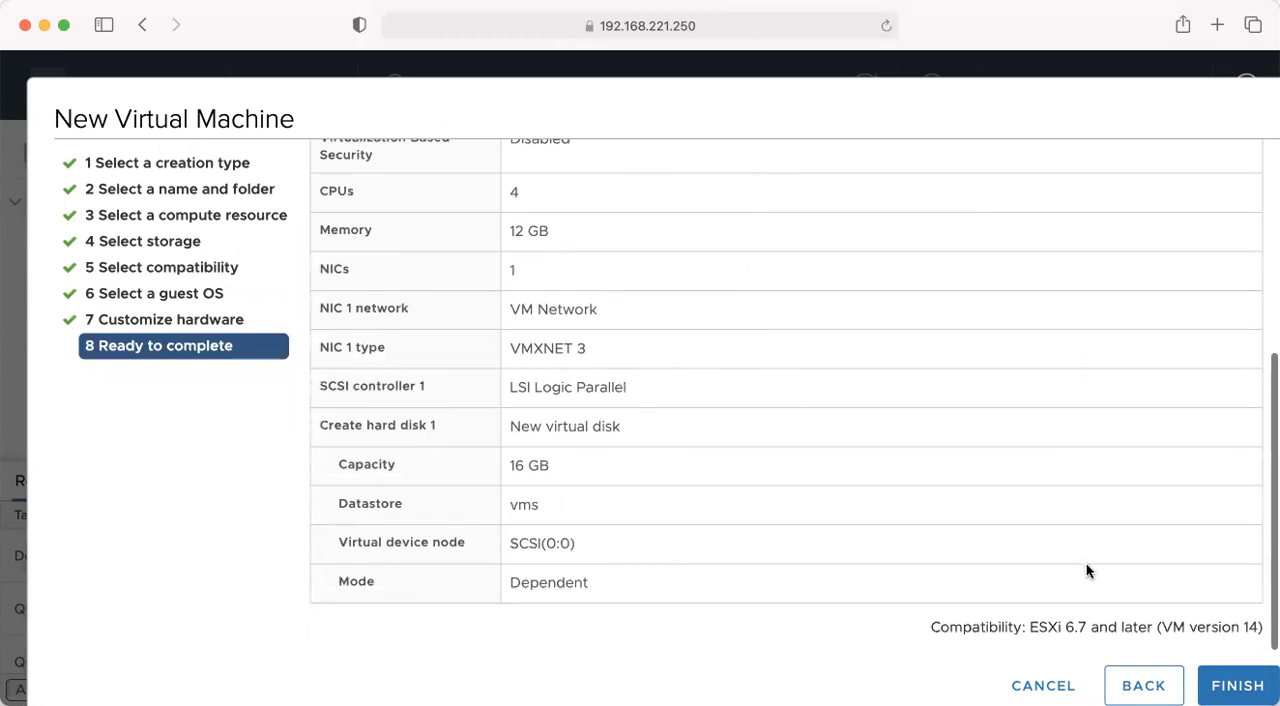
pyautogui.click(1238, 685)
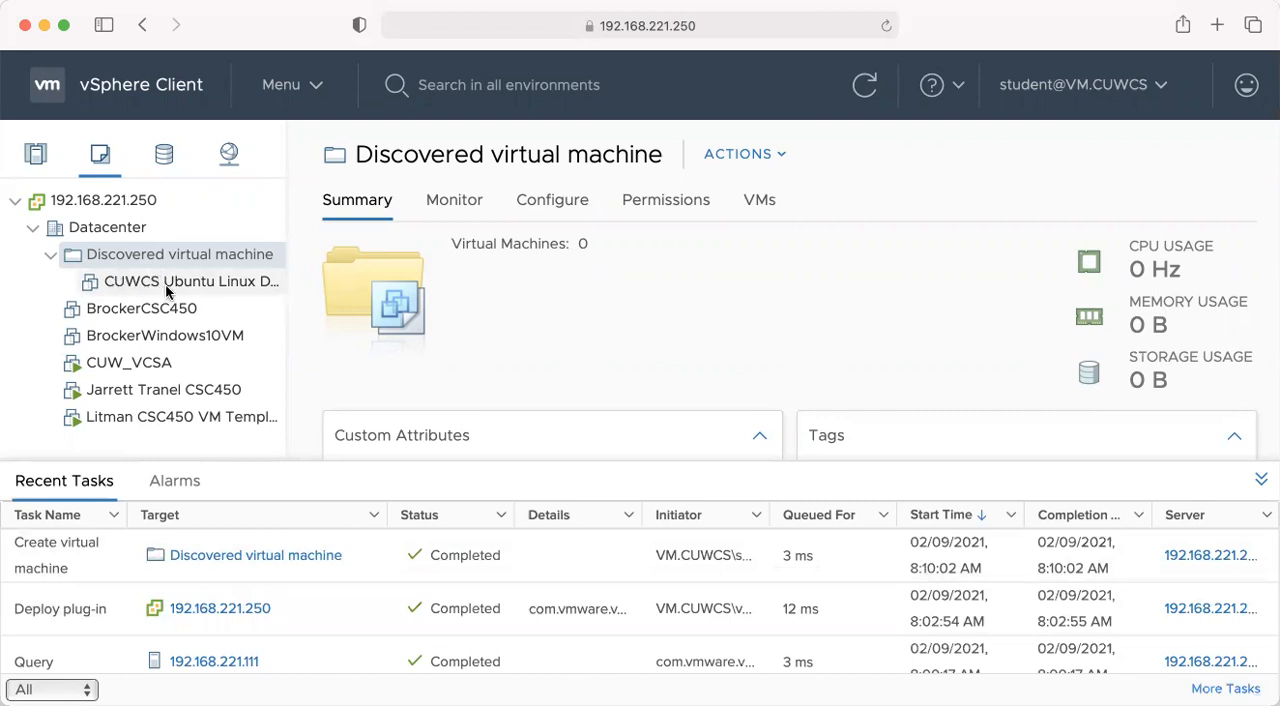
# - Power on the CUWCS Ubuntu Linux Desktop Template virtual machine and open its web console, allowing the blocked pop-up window
pyautogui.click(132, 283)
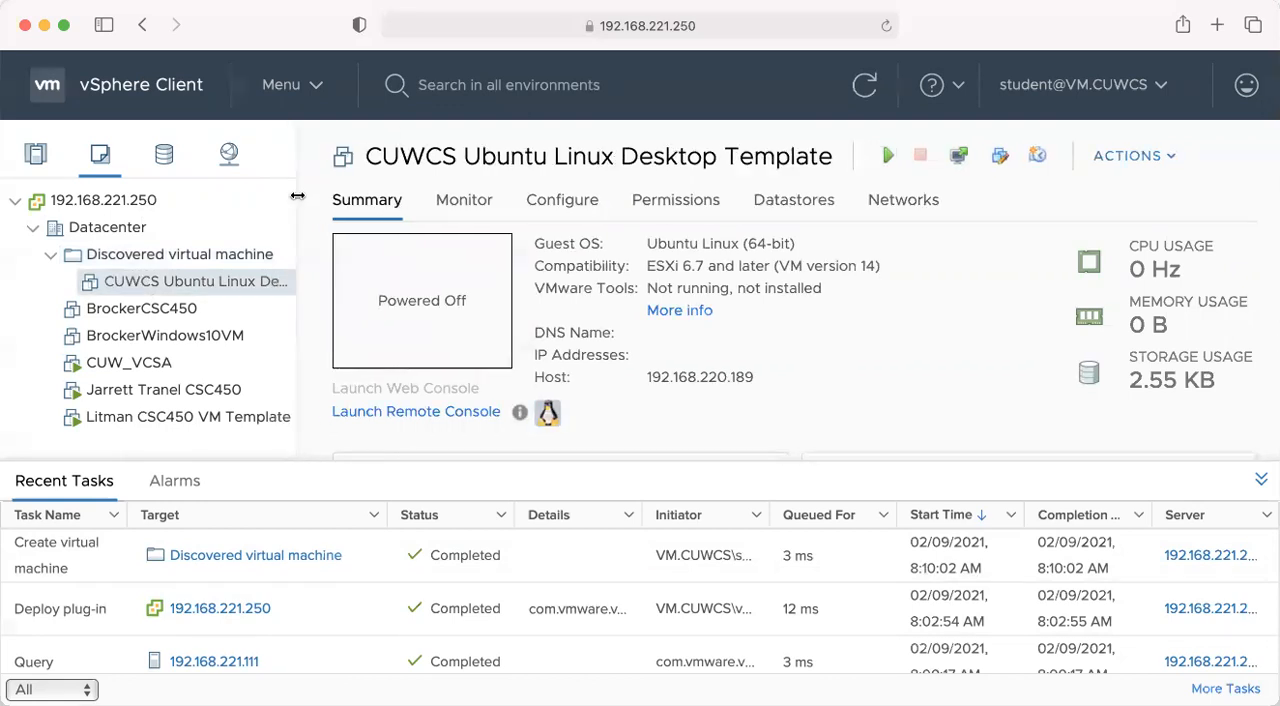
pyautogui.moveTo(297, 197); pyautogui.dragTo(401, 198)
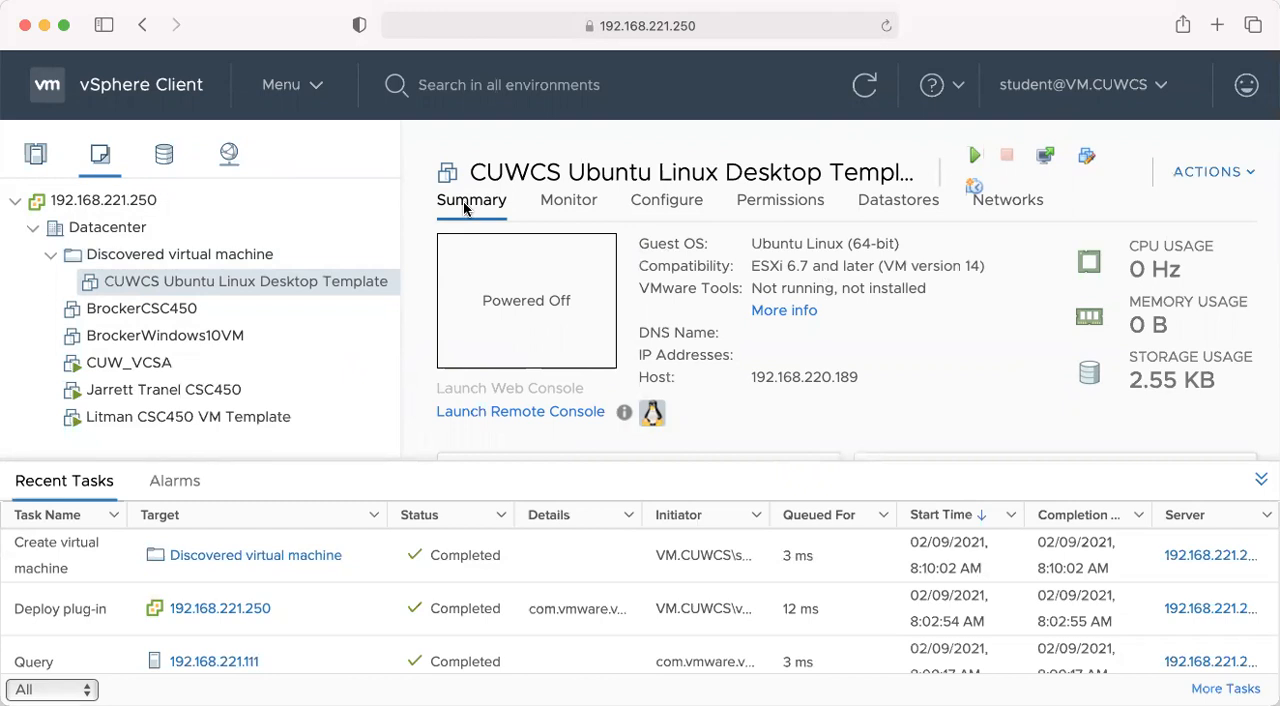
pyautogui.click(975, 157)
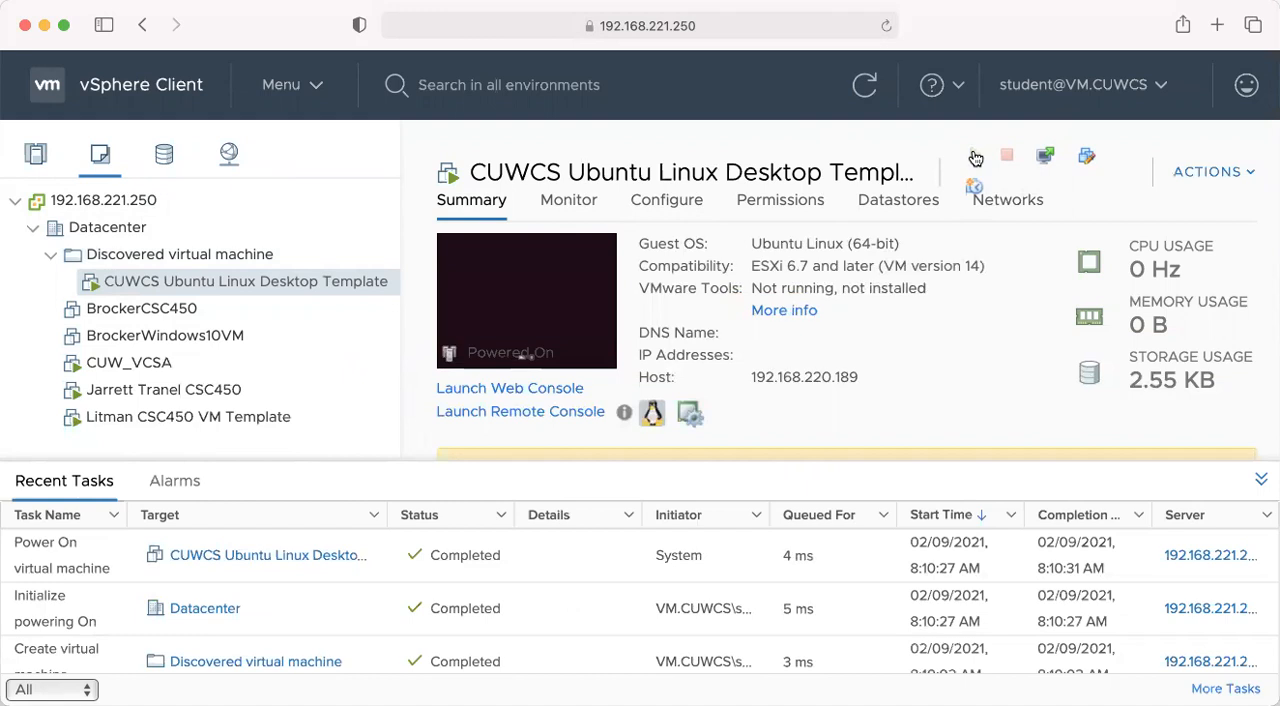
pyautogui.click(500, 392)
pyautogui.click(866, 26)
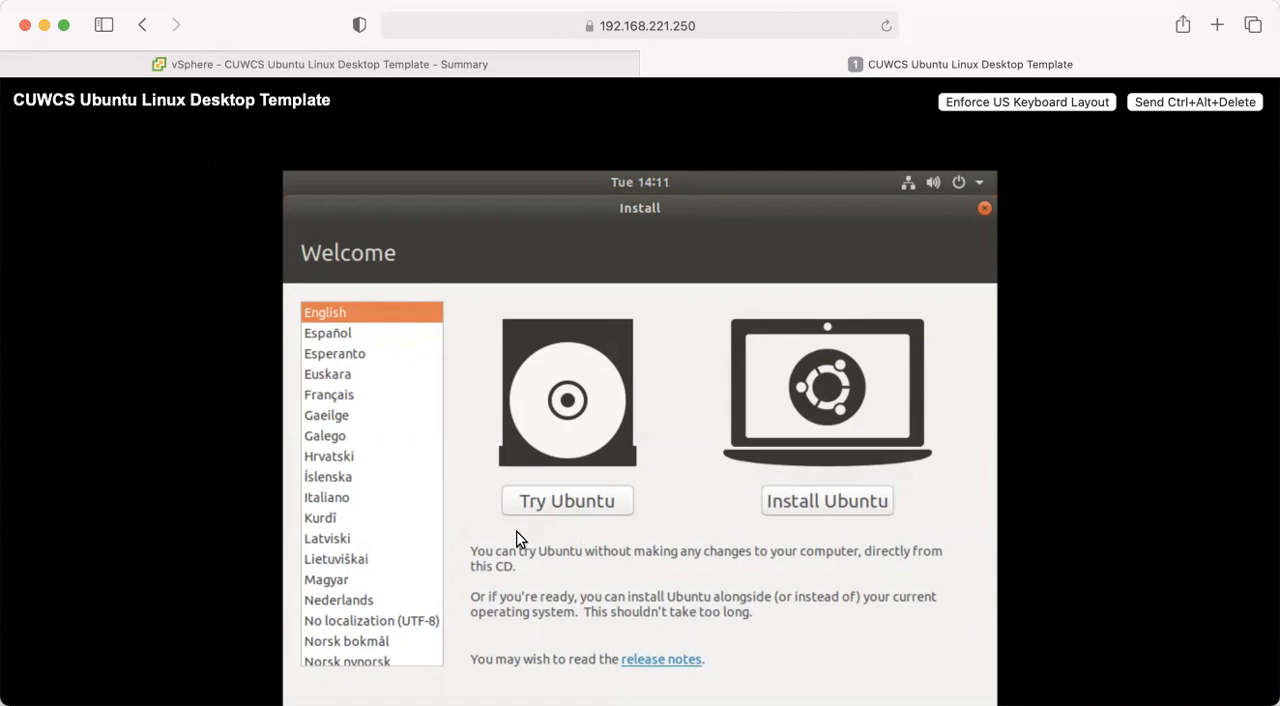
# - Start the Ubuntu installation with the English (US) keyboard layout and choose the minimal installation without third-party software
pyautogui.click(838, 500)
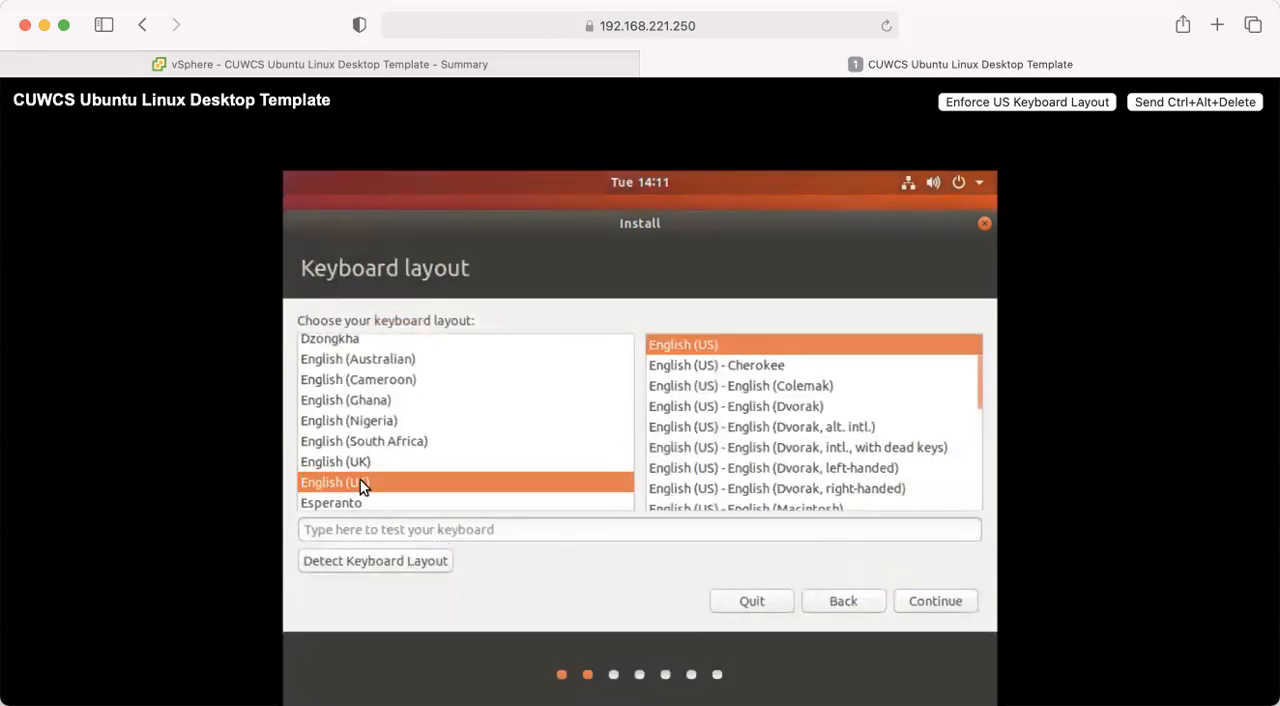
pyautogui.click(937, 598)
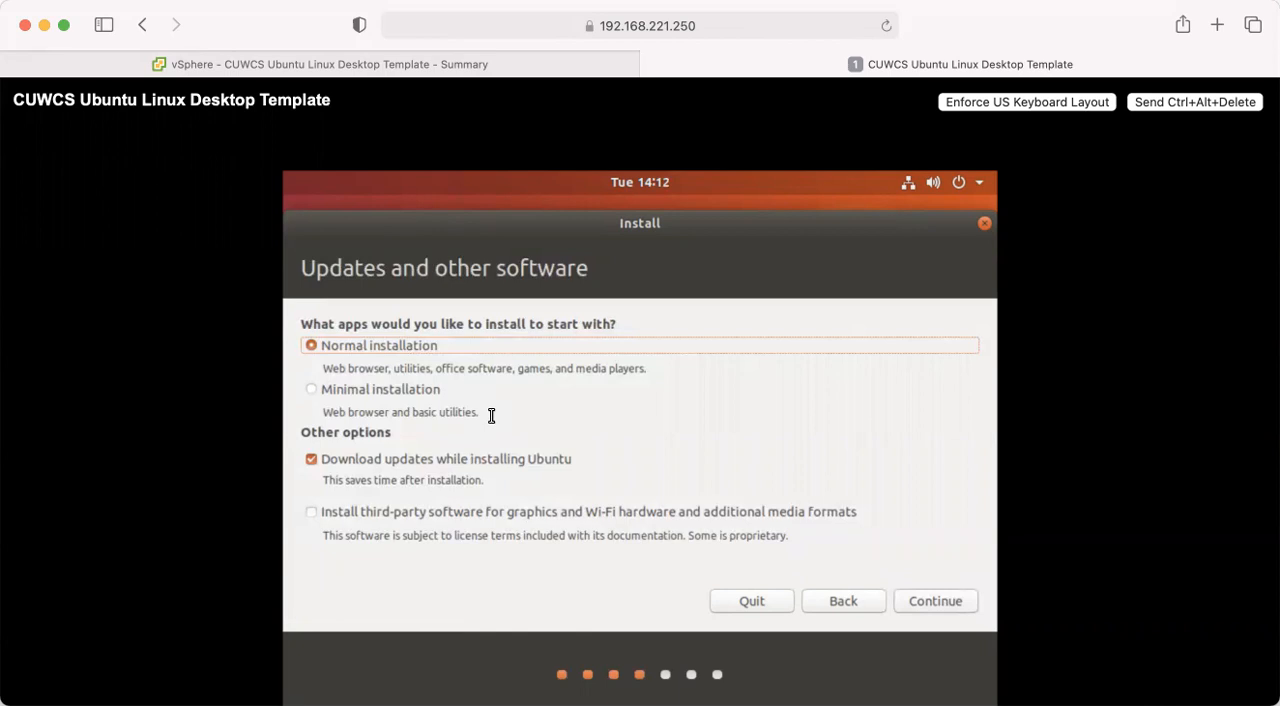
pyautogui.click(311, 390)
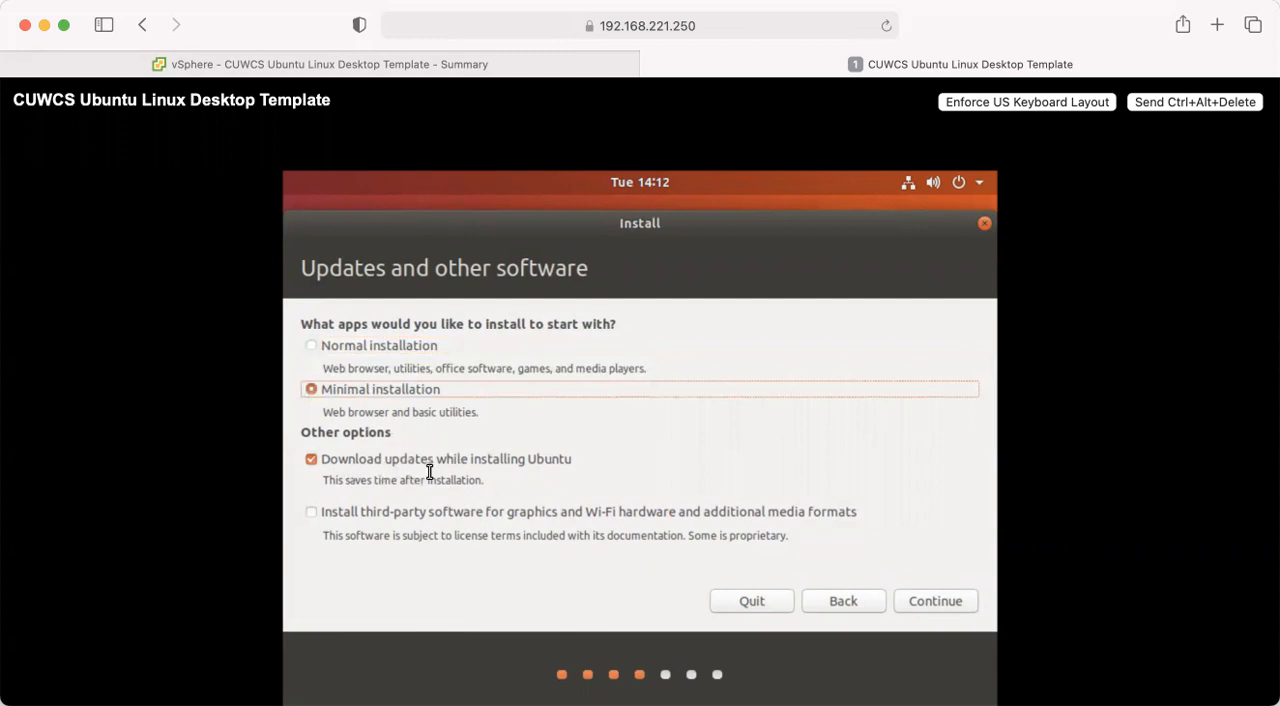
pyautogui.click(311, 516)
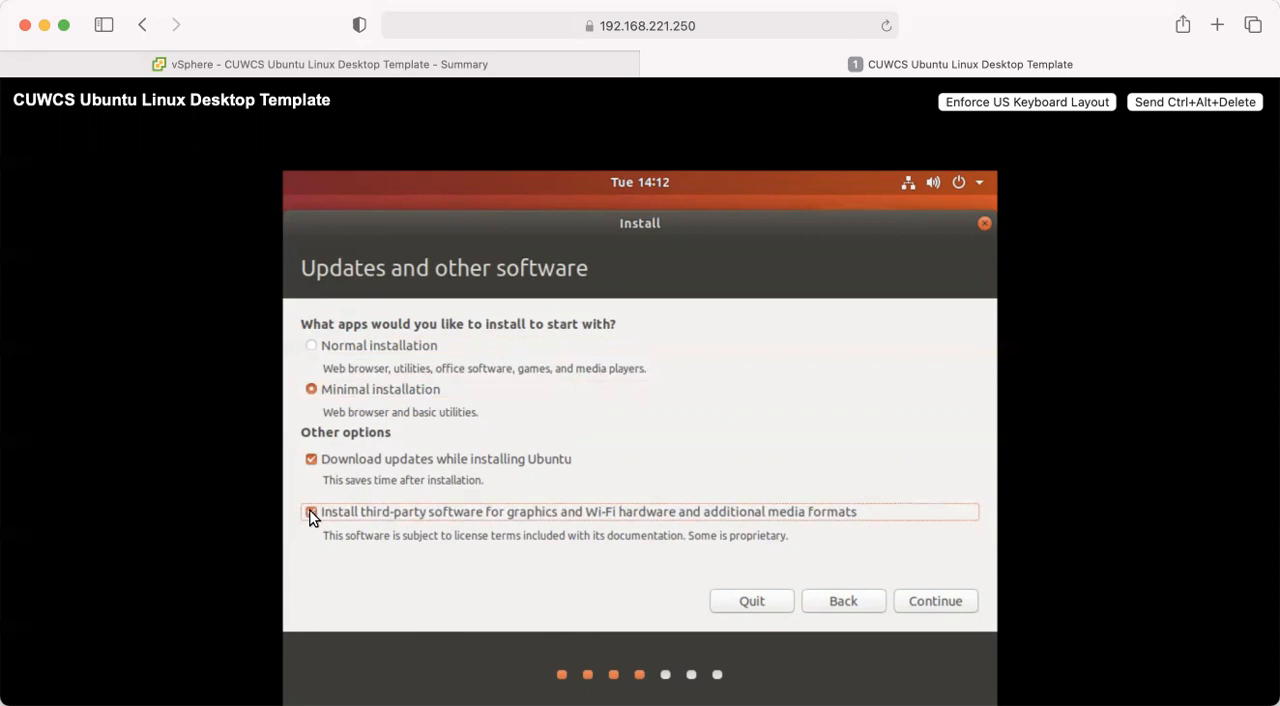
pyautogui.click(311, 513)
pyautogui.click(935, 601)
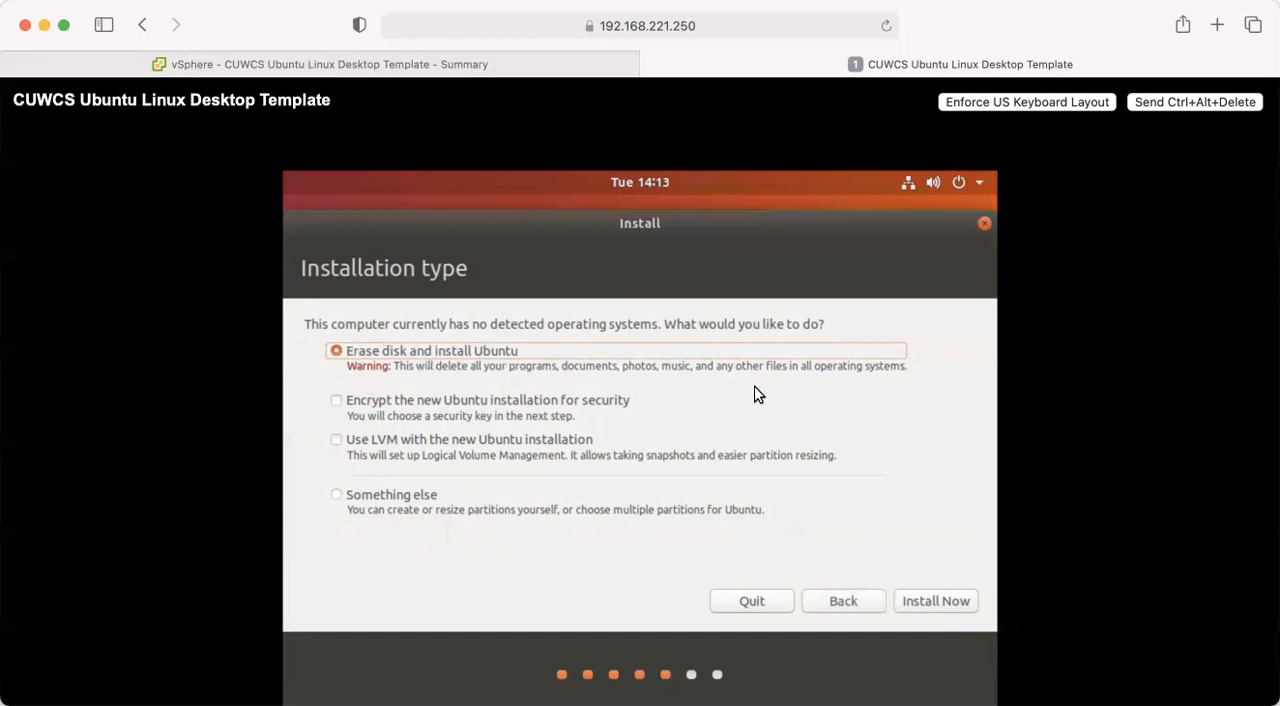
# - Install Ubuntu with the erase disk option, approve writing the changes to disk, and accept Chicago as the location
pyautogui.click(938, 604)
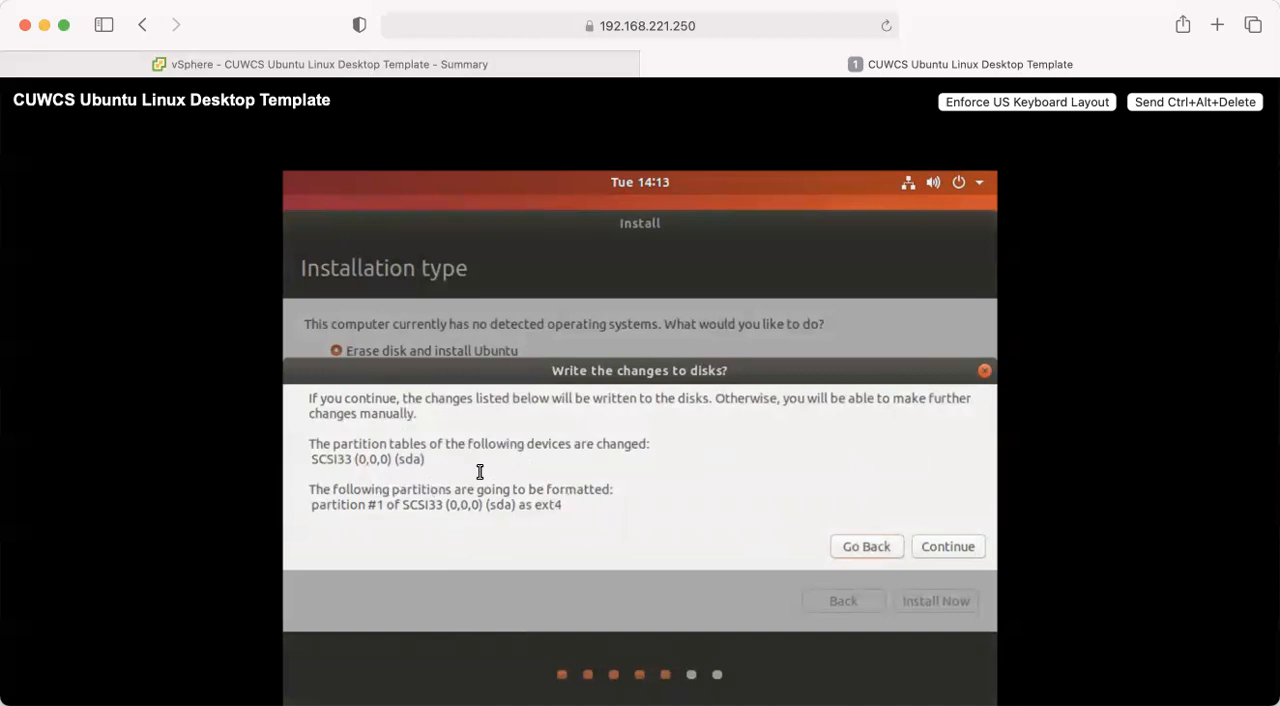
pyautogui.click(948, 550)
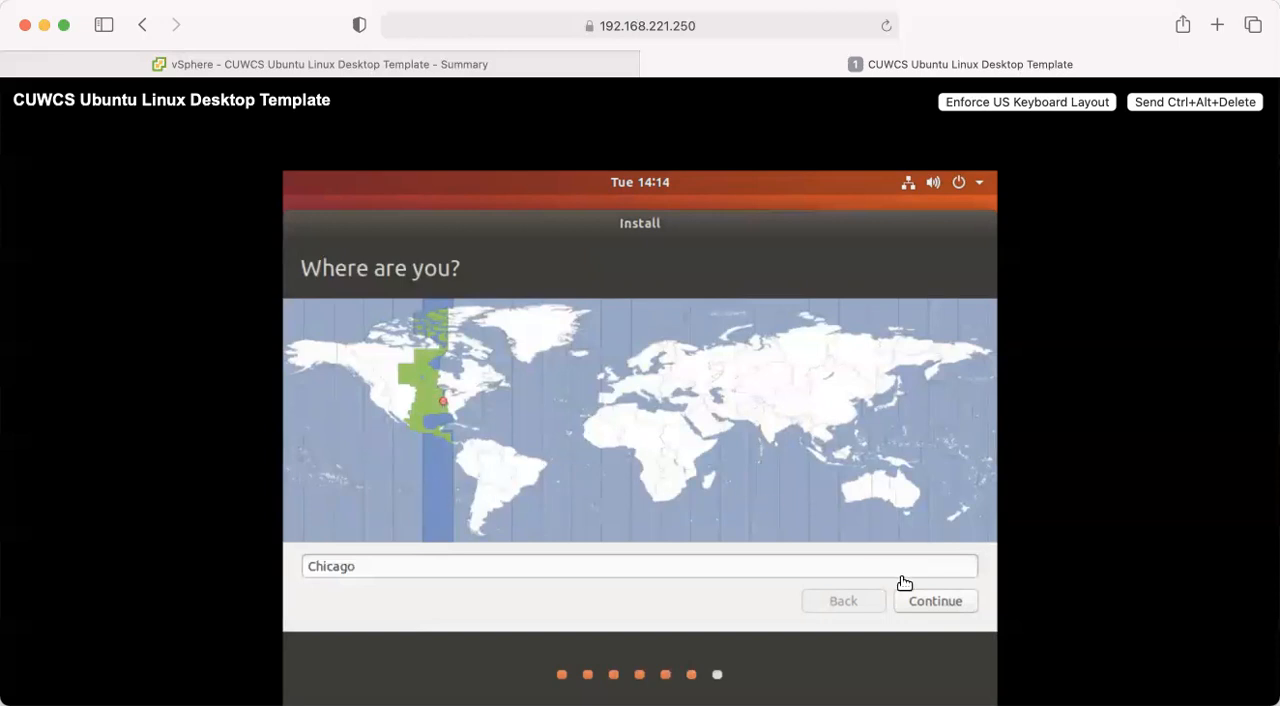
pyautogui.click(936, 604)
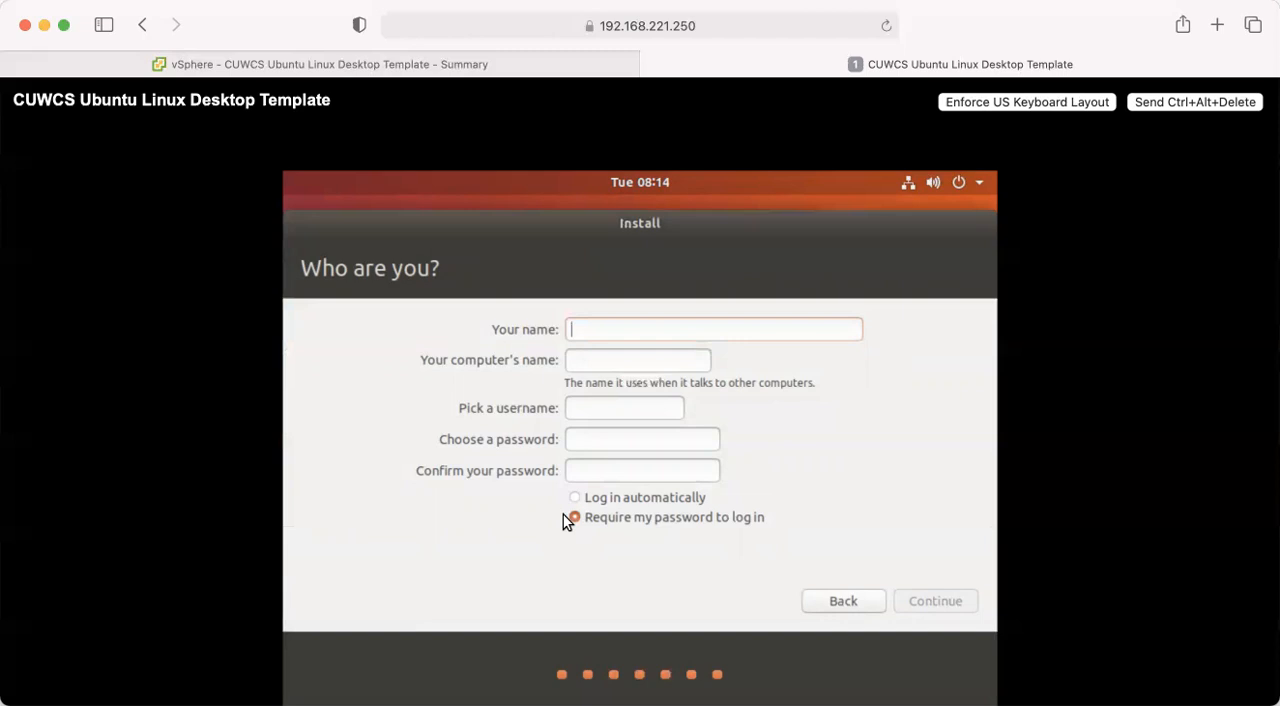
# - Set up the CUWCS Student account, enter and confirm the account password, enable automatic login, and continue the installation
pyautogui.write('CUWCS Student')
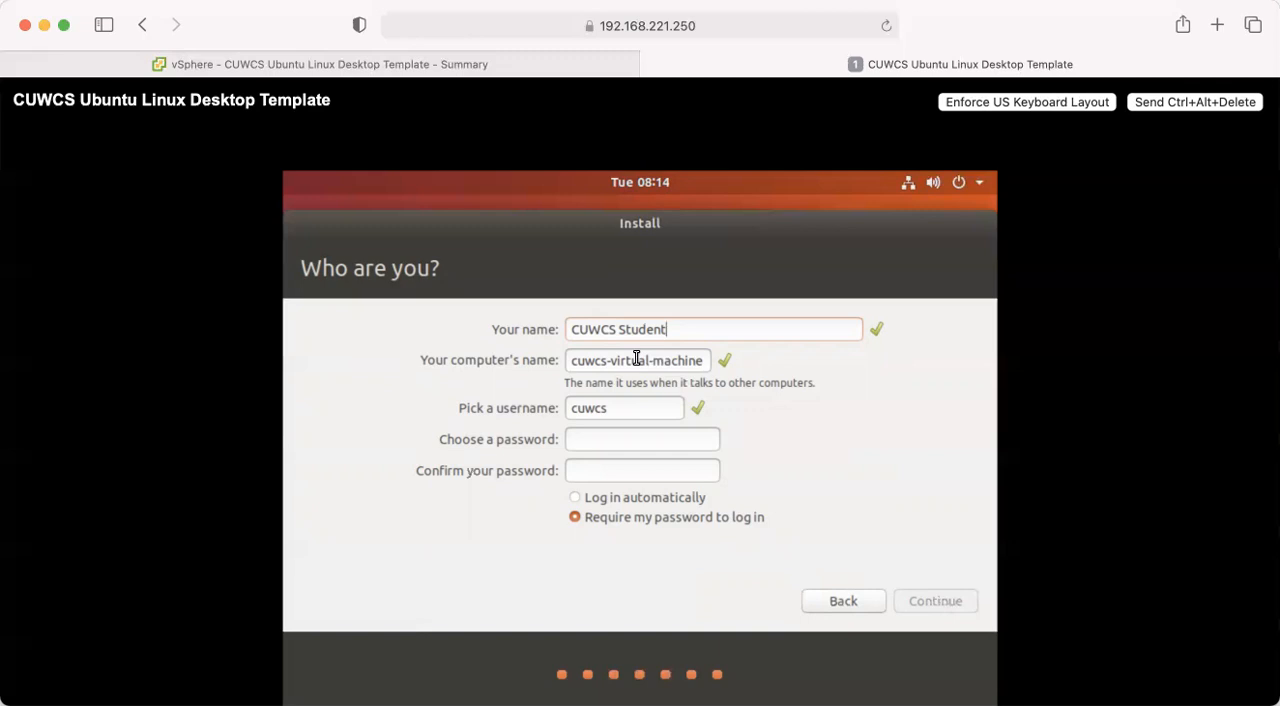
pyautogui.click(582, 437)
pyautogui.write('cuw●●●●●●●')
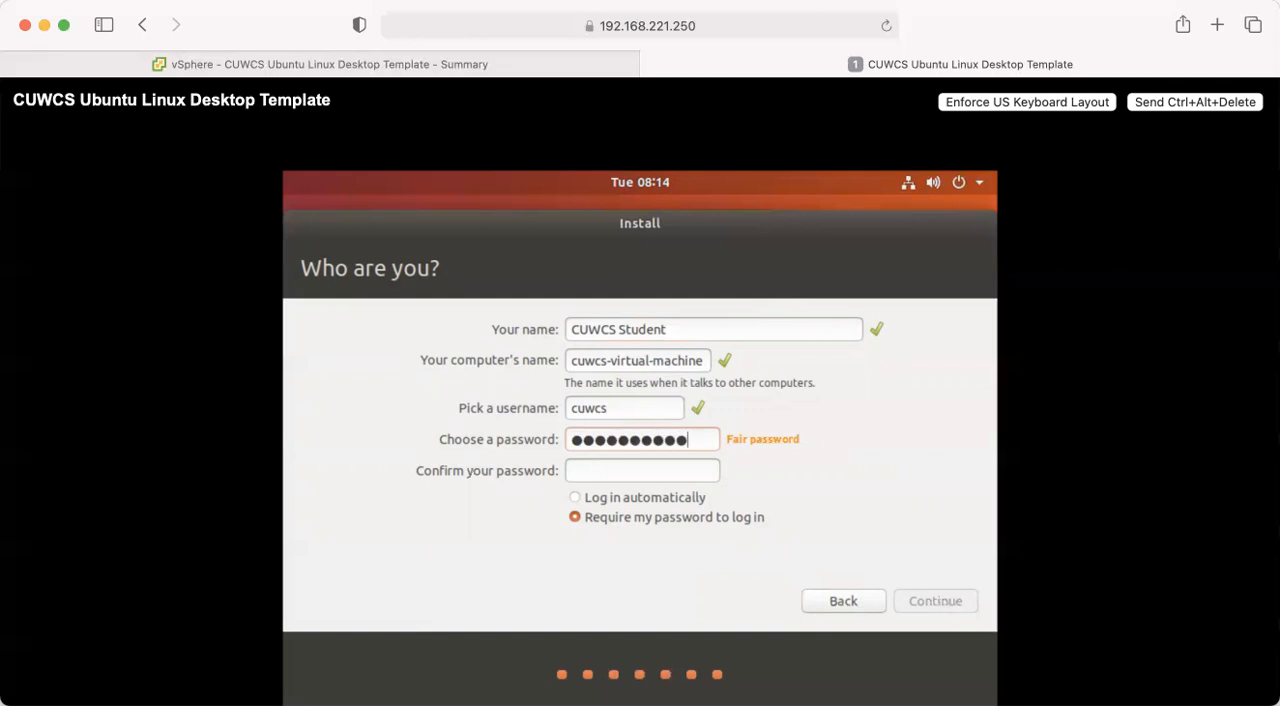
pyautogui.click(596, 470)
pyautogui.write('cuwc●●●●●●')
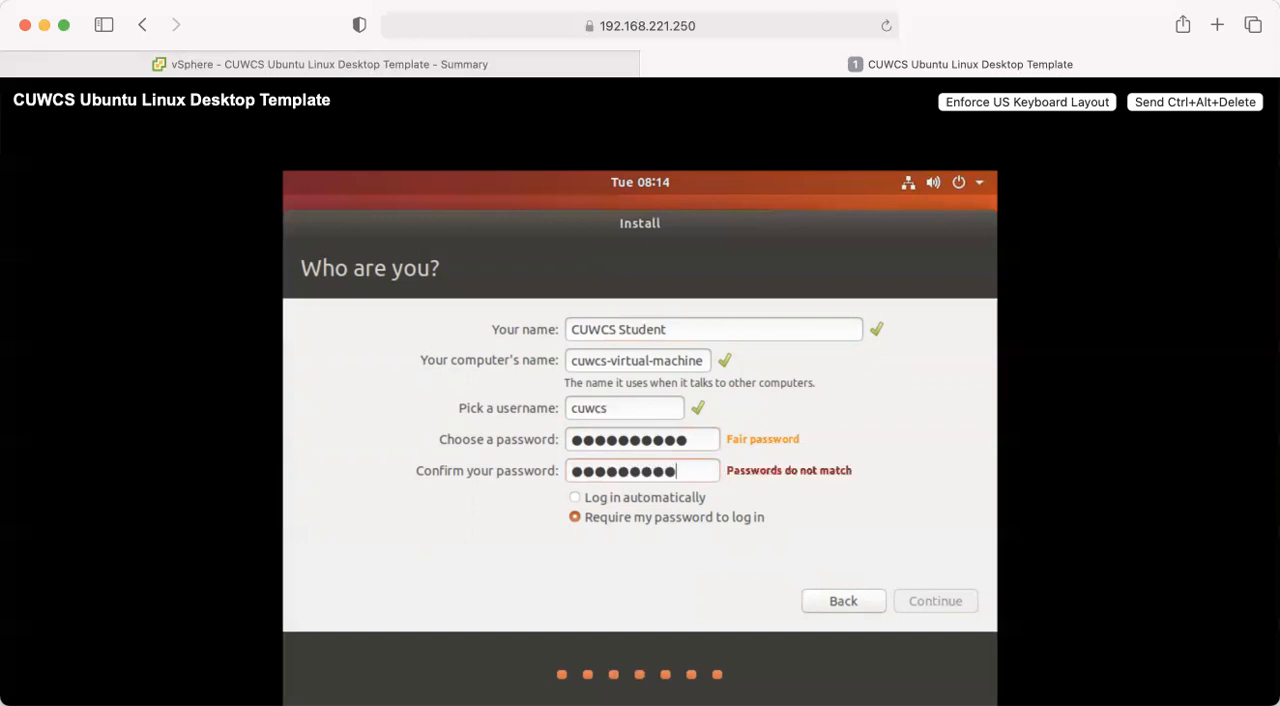
pyautogui.click(576, 500)
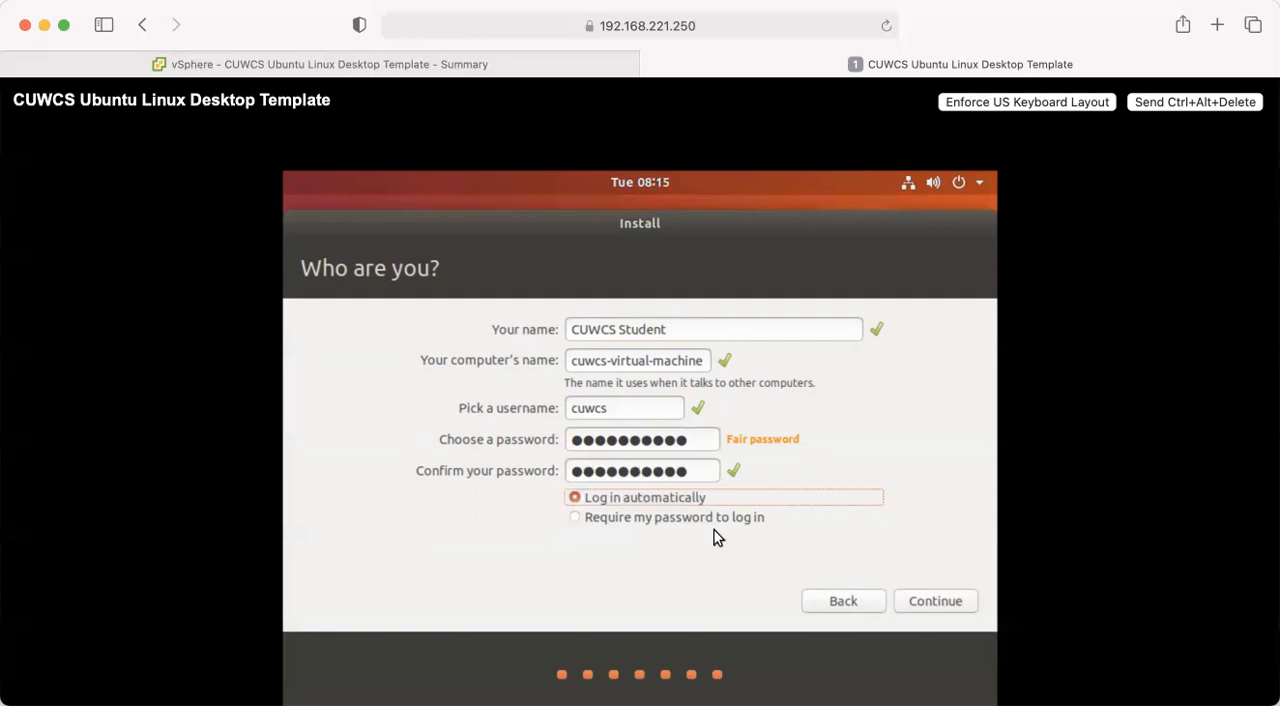
pyautogui.click(933, 602)
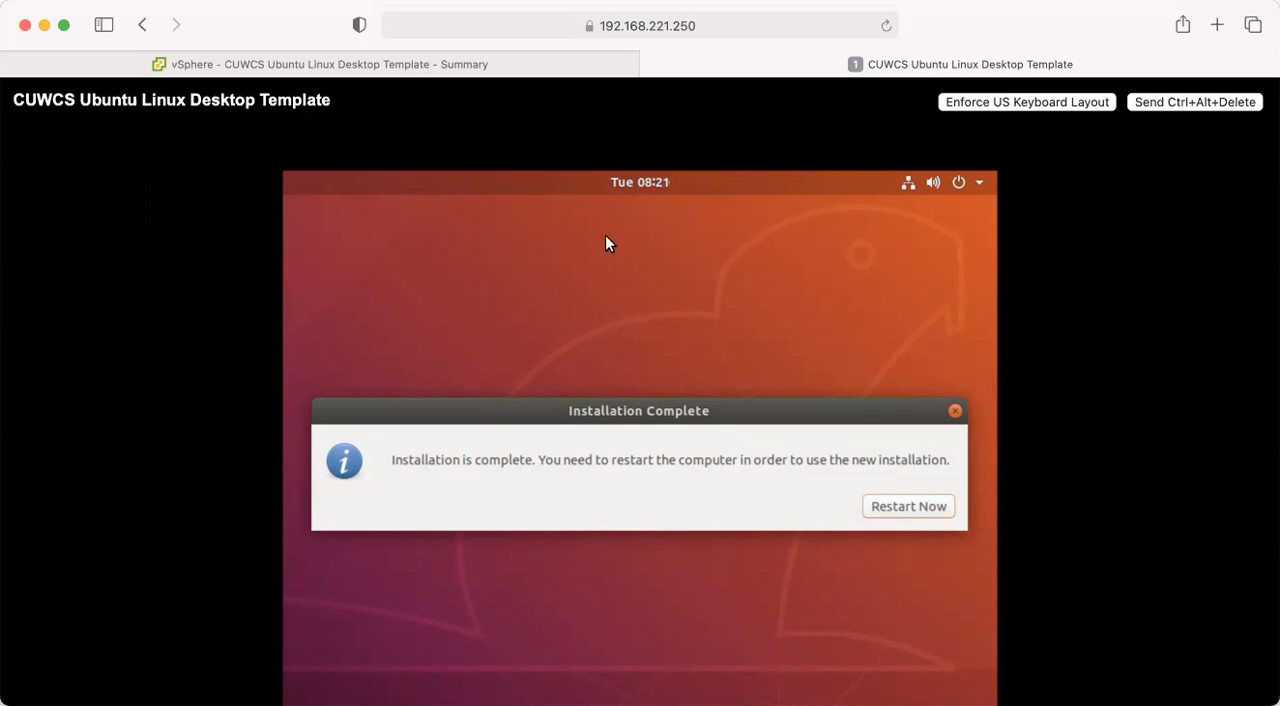
# - Restart the virtual machine from the Installation Complete message
pyautogui.click(900, 508)
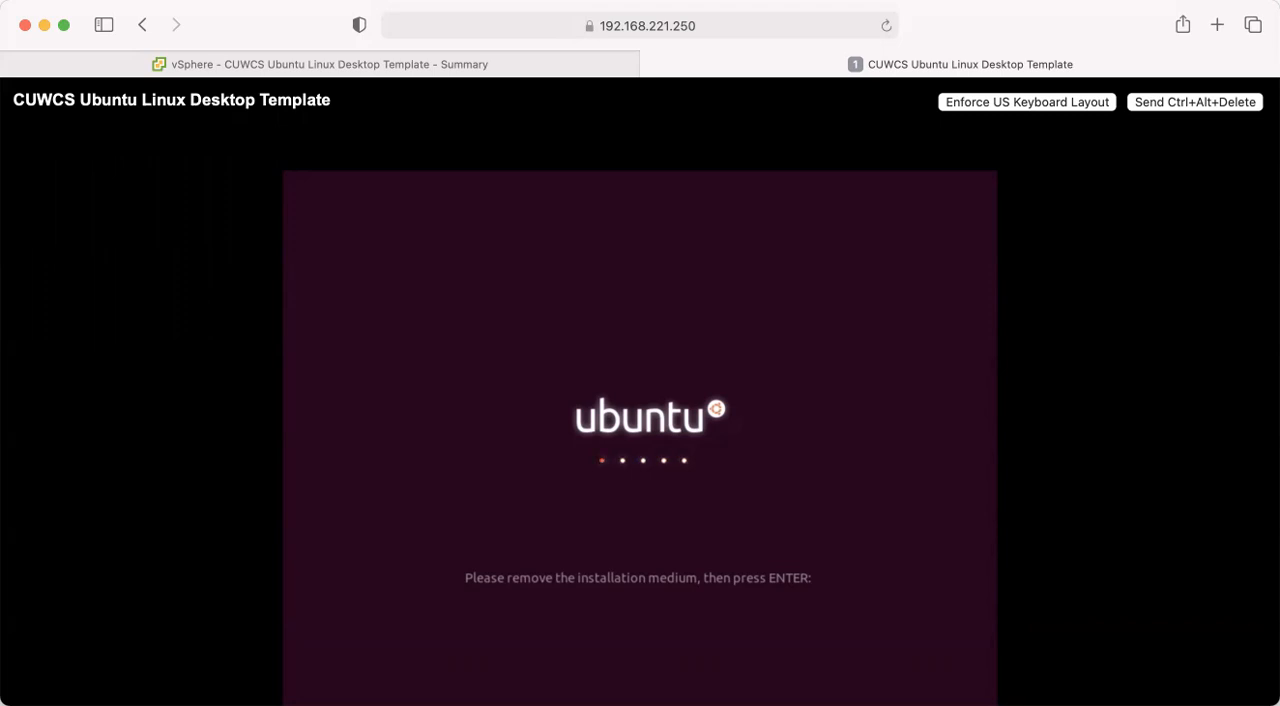
# - Examine the template virtual machine's configuration settings in vSphere for a way to remove the installation medium
pyautogui.click(237, 64)
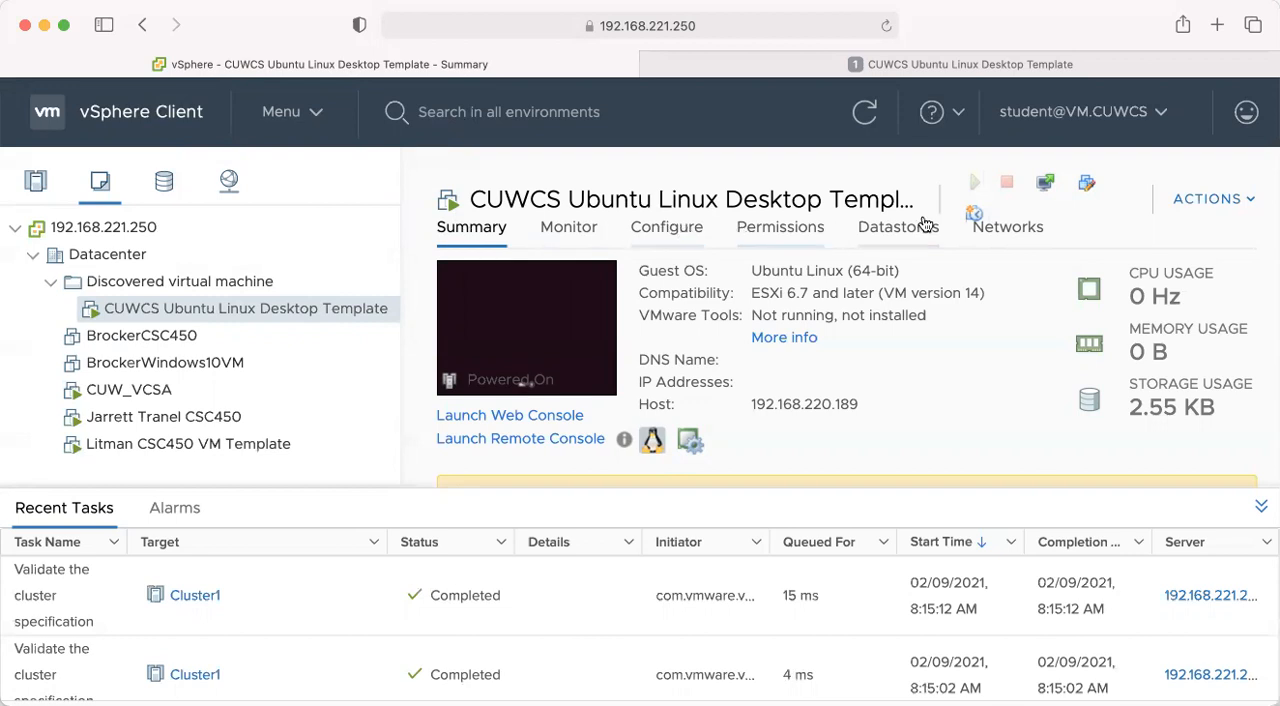
pyautogui.click(653, 227)
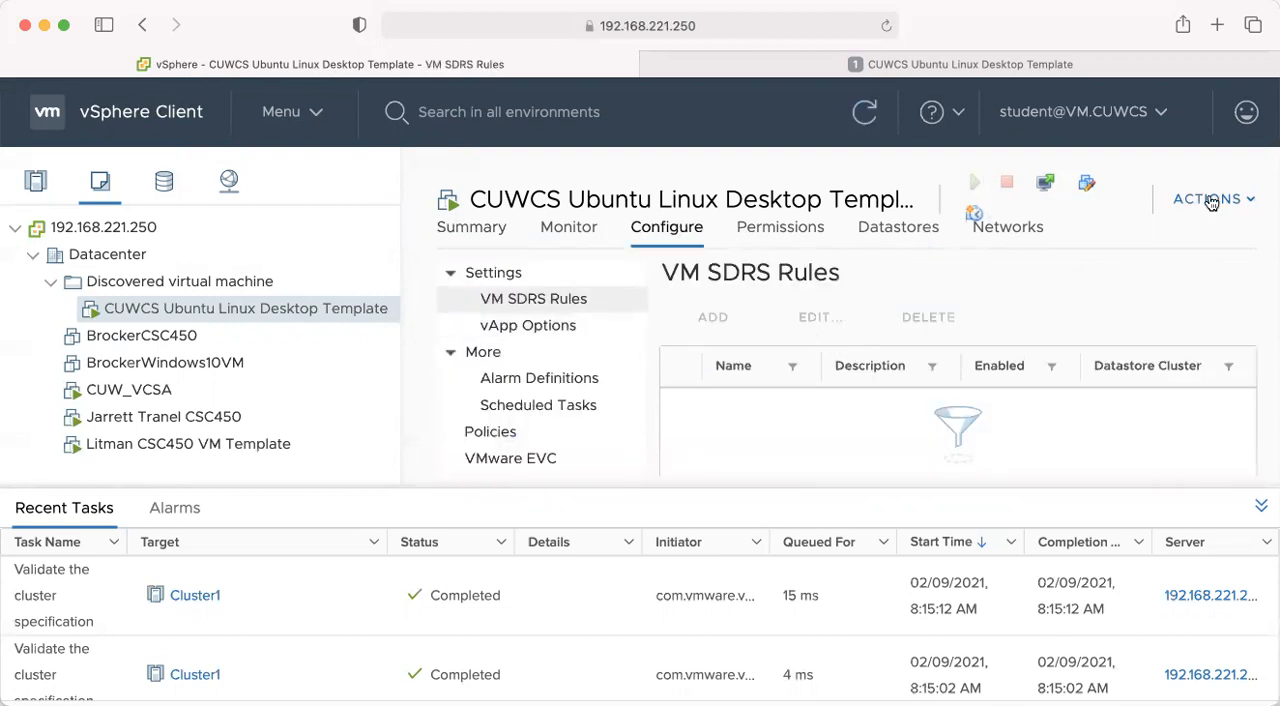
pyautogui.click(156, 285)
pyautogui.click(159, 299)
pyautogui.scroll(-2, 1014, 280)
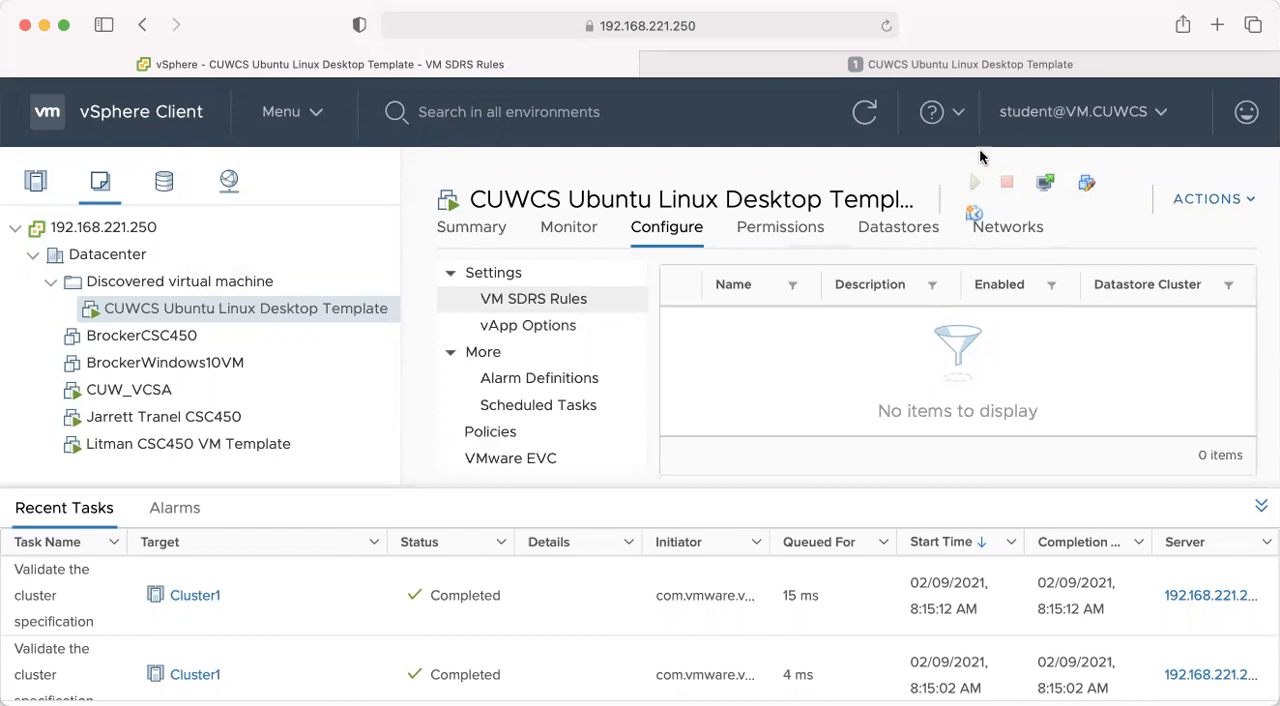
# - Return to the virtual machine's web console and proceed past the prompt to remove the installation medium
pyautogui.click(921, 70)
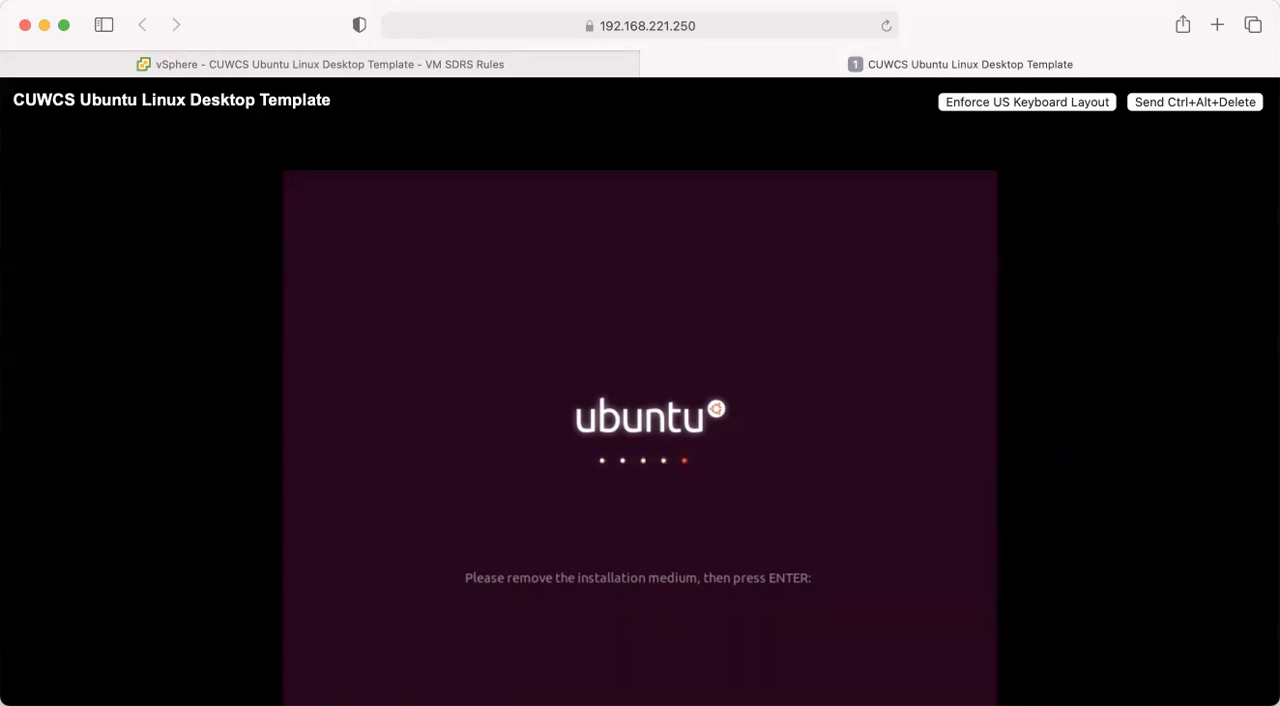
pyautogui.press('Return')
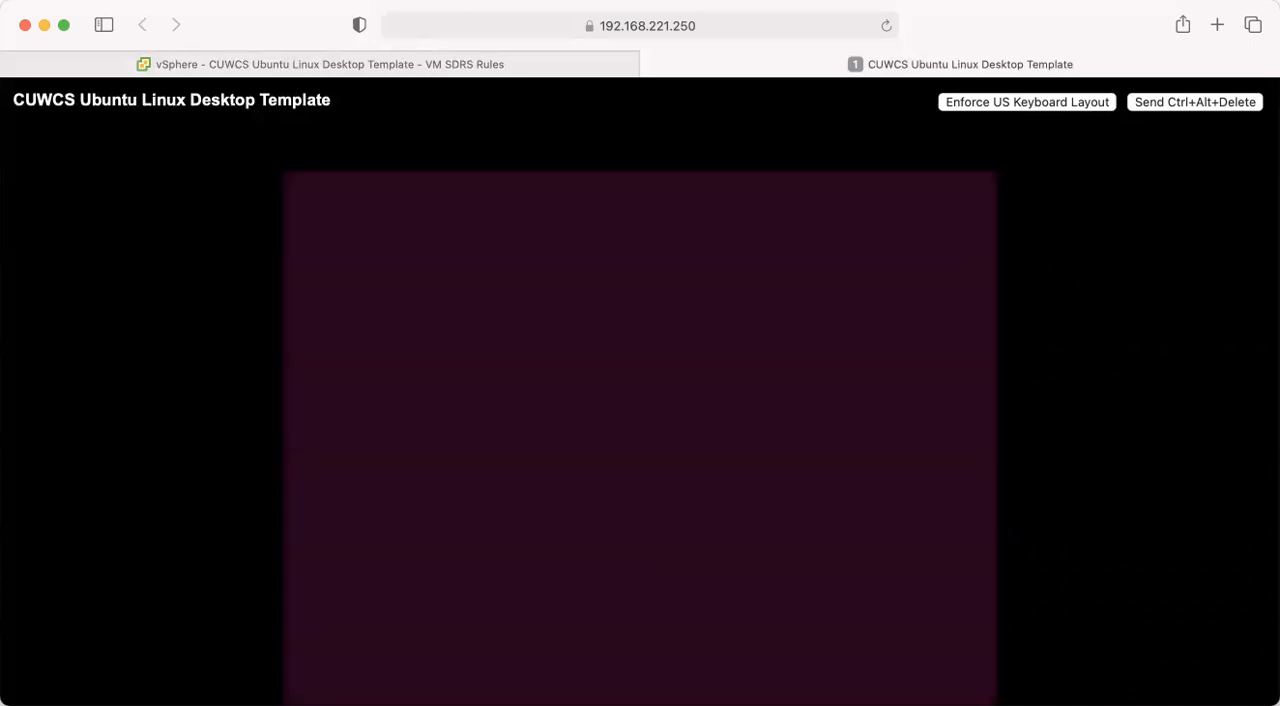